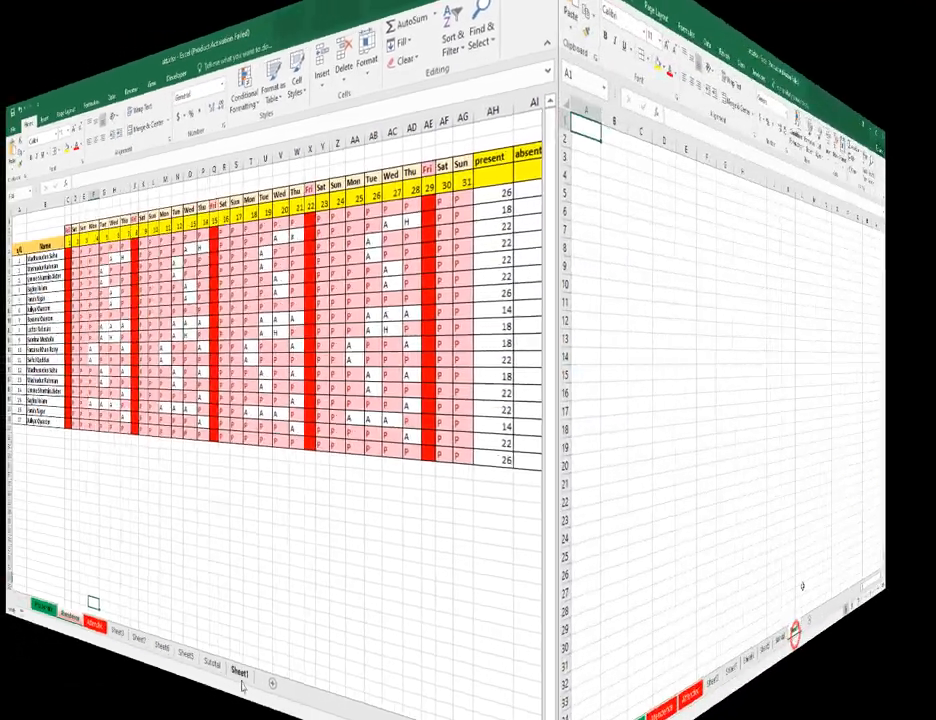
Open Sheet6 and inspect the first joining date in D6 and the existing DATEDIF formulas in I5 and H5.
left_click(530, 693)
left_click(483, 693)
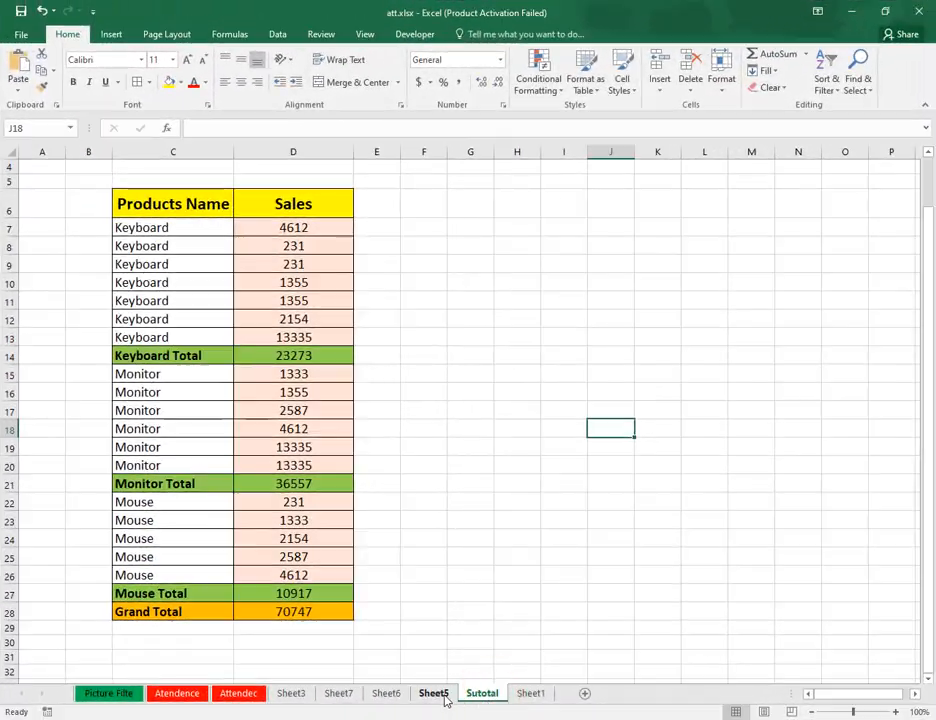
left_click(438, 694)
left_click(386, 694)
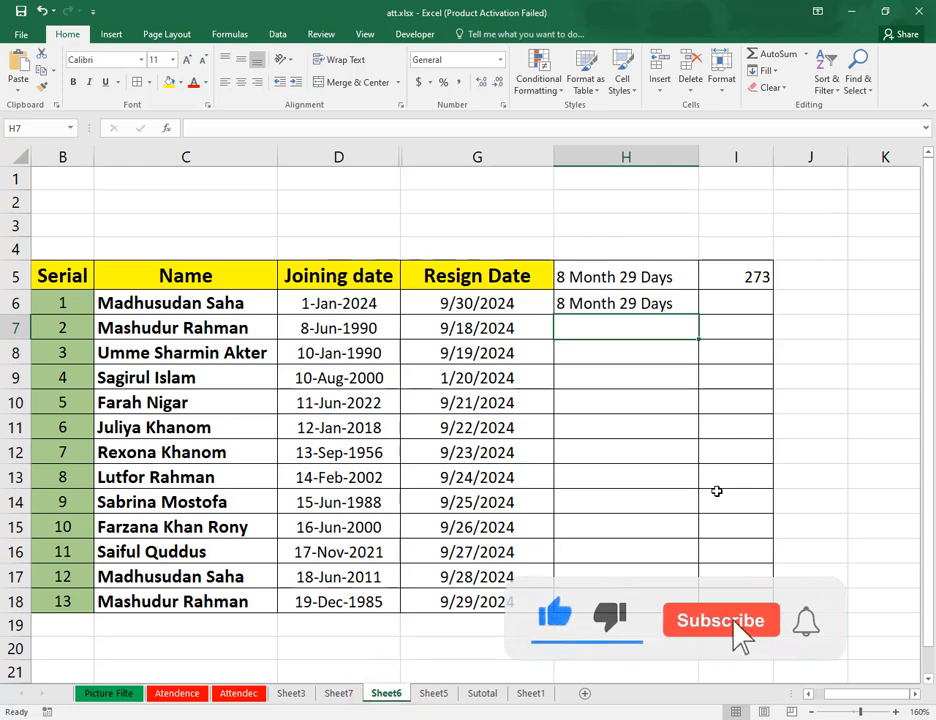
left_click(362, 309)
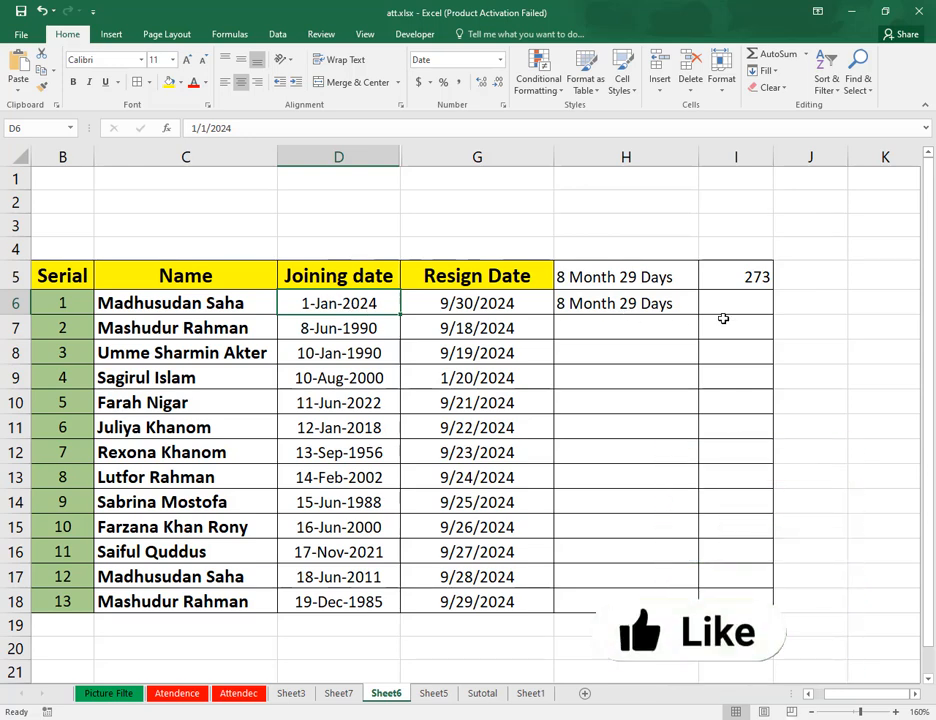
left_click(756, 281)
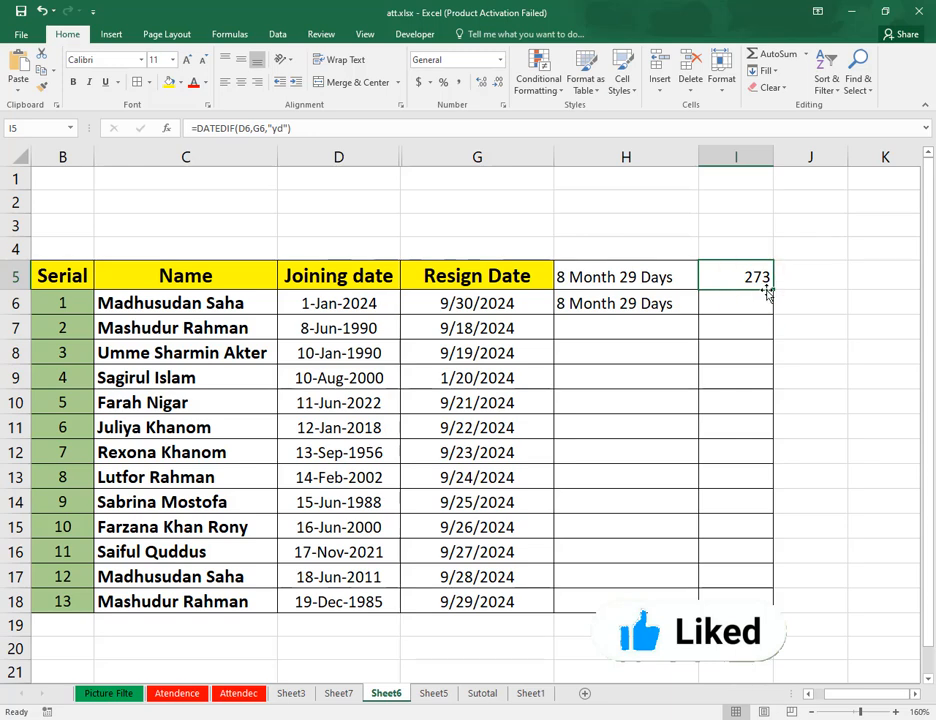
left_click(593, 281)
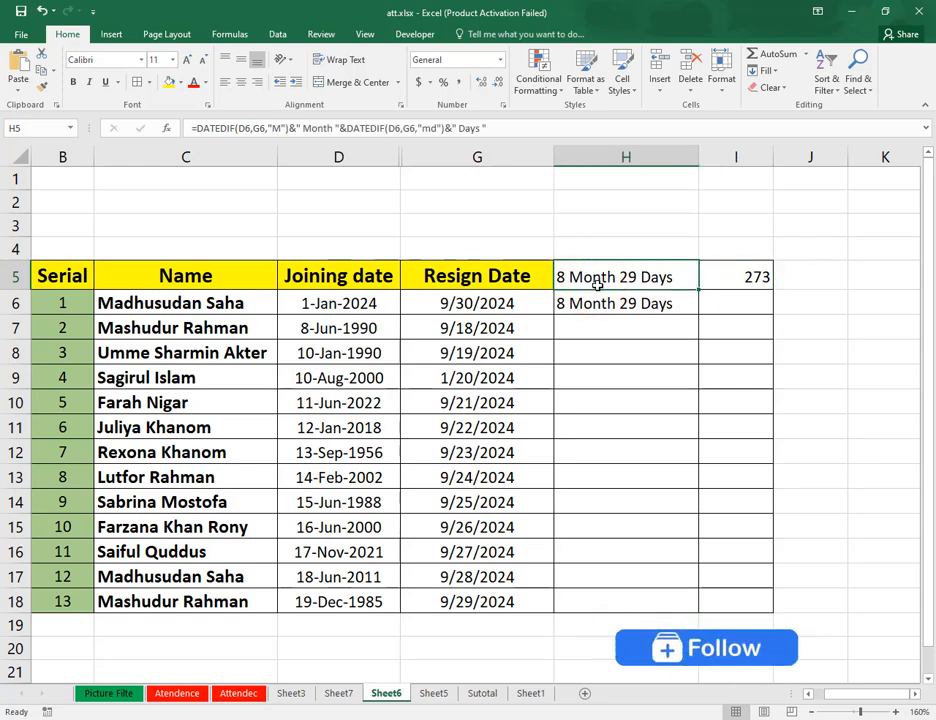
Fill the month-and-day DATEDIF formula from H6 down through H18.
left_click(687, 313)
left_click_drag(687, 313, 695, 612)
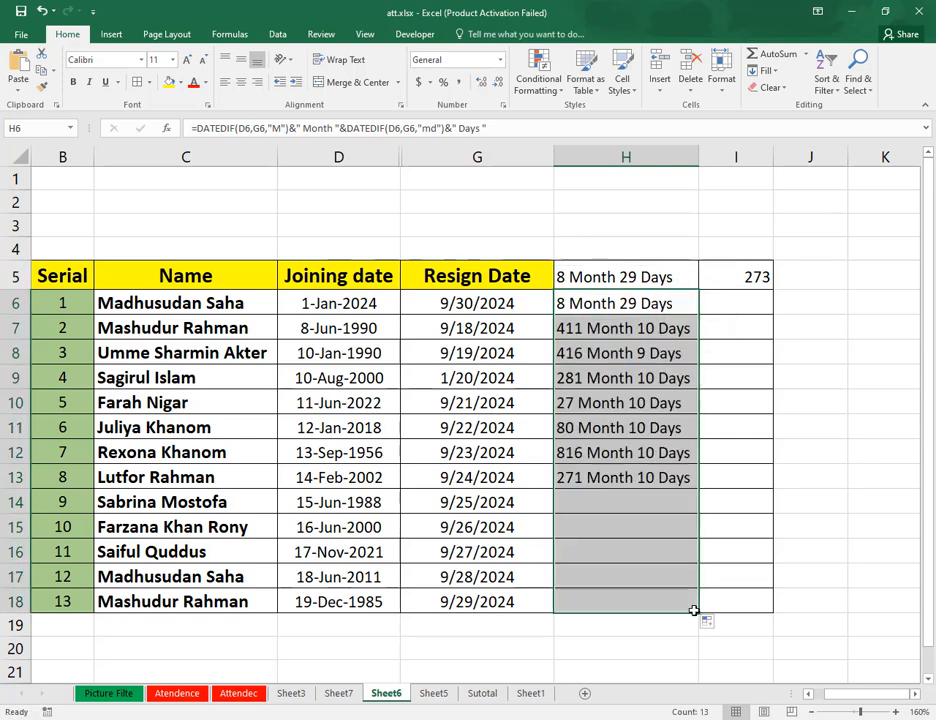
left_click(670, 478)
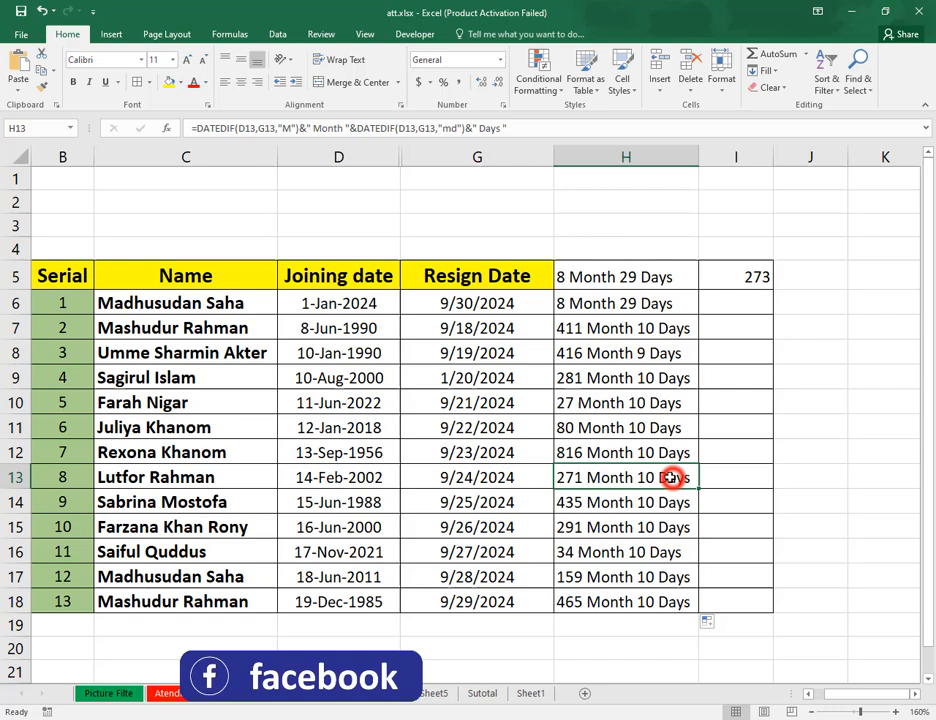
Examine the joining dates, resign dates and calculated durations across several employee rows.
left_click(466, 402)
left_click(376, 403)
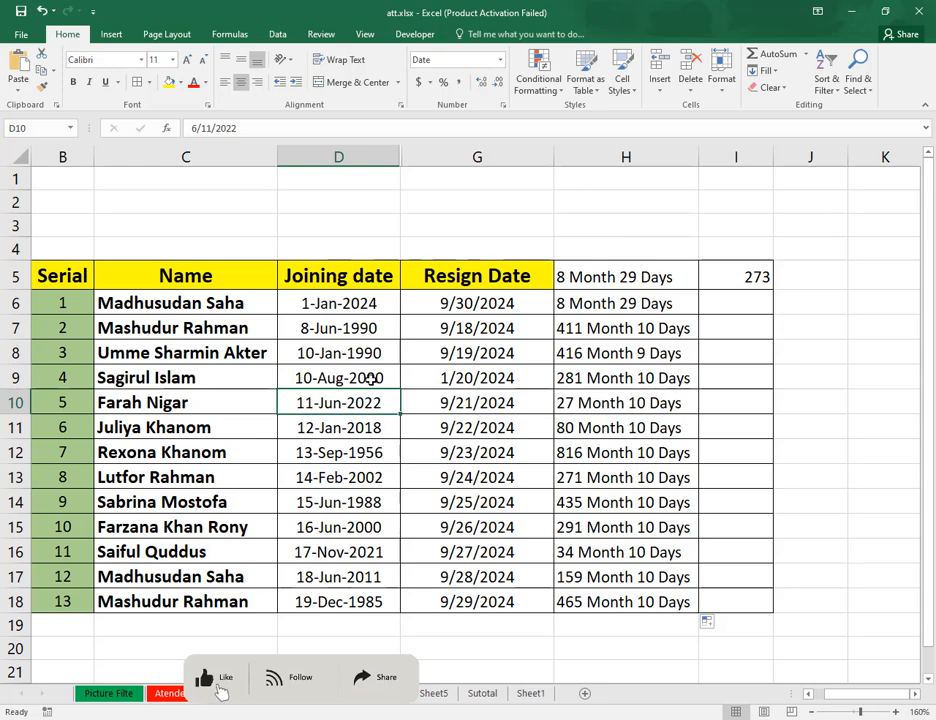
left_click(368, 378)
left_click(379, 452)
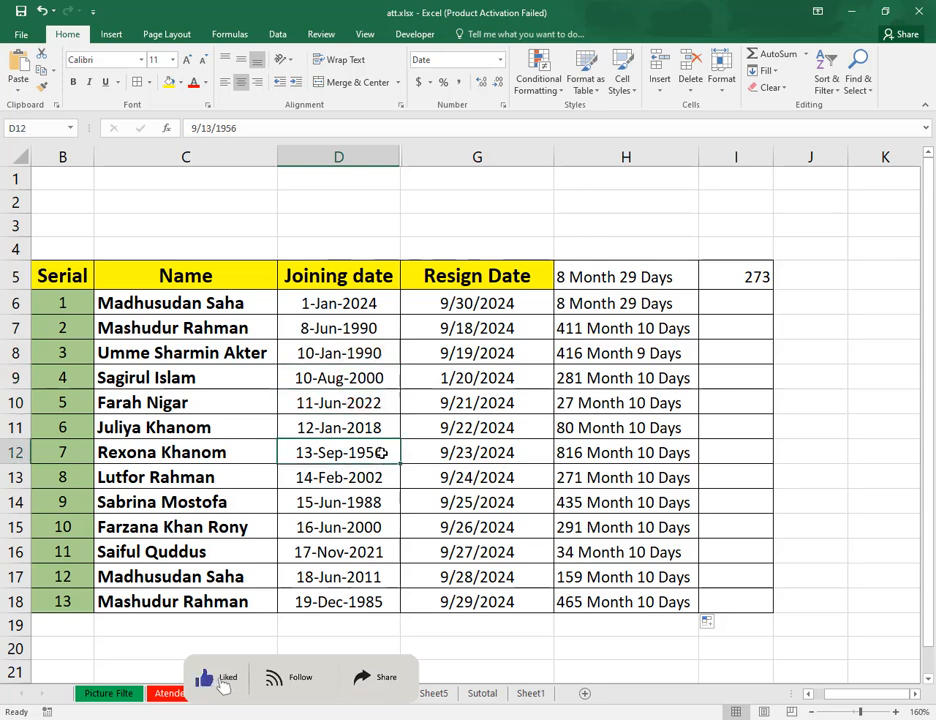
left_click(606, 430)
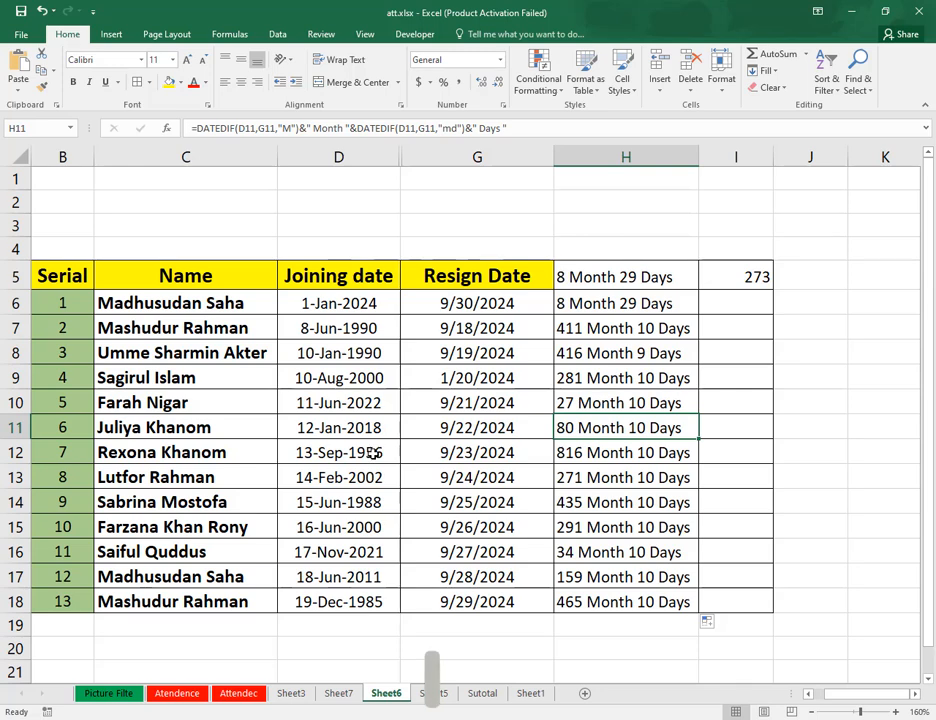
left_click(372, 305)
left_click(371, 380)
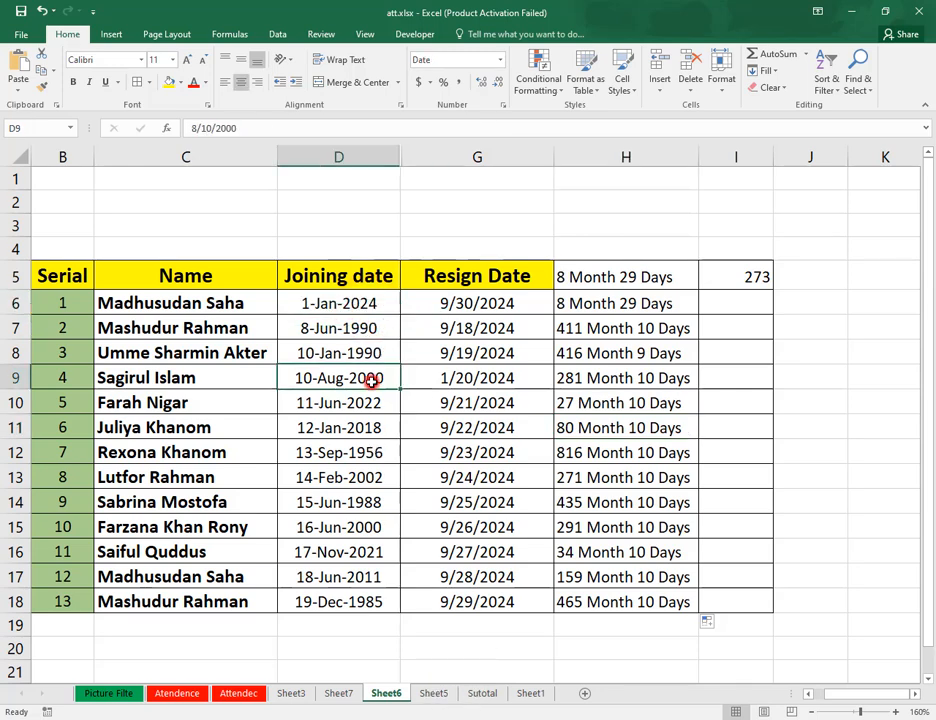
left_click(481, 381)
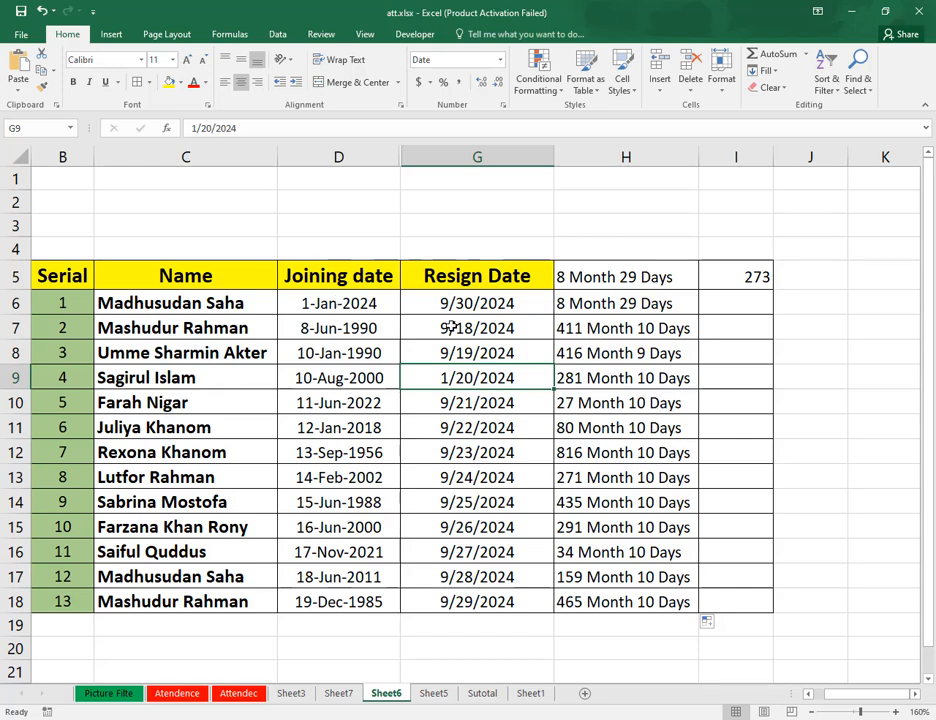
Clear the filled duration formulas from H7:H18, keeping the one in H6.
left_click_drag(646, 322, 636, 606)
key("Delete")
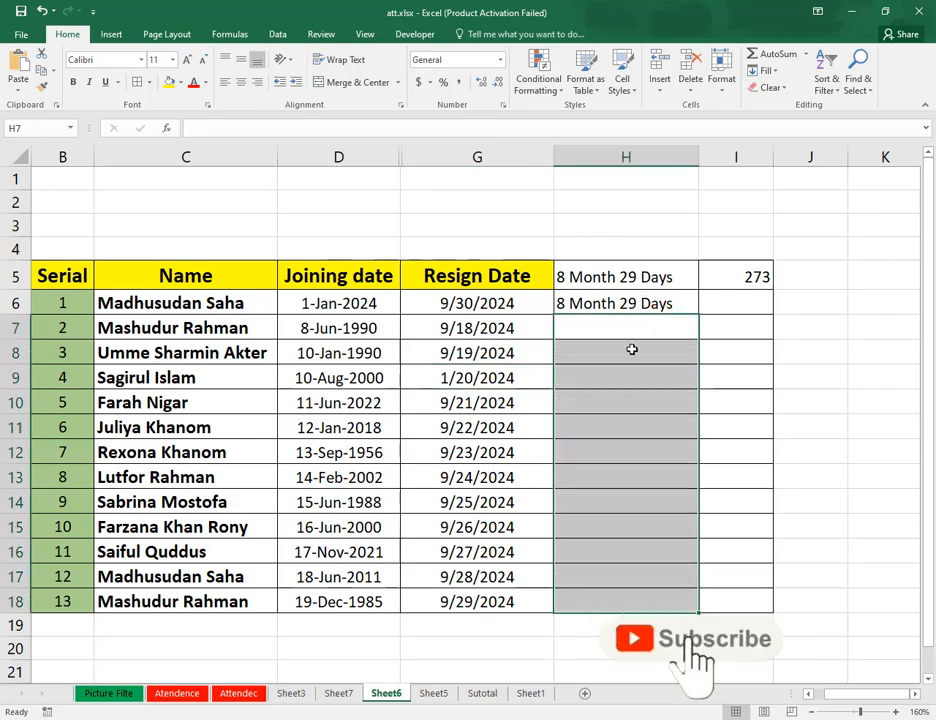
left_click(349, 304)
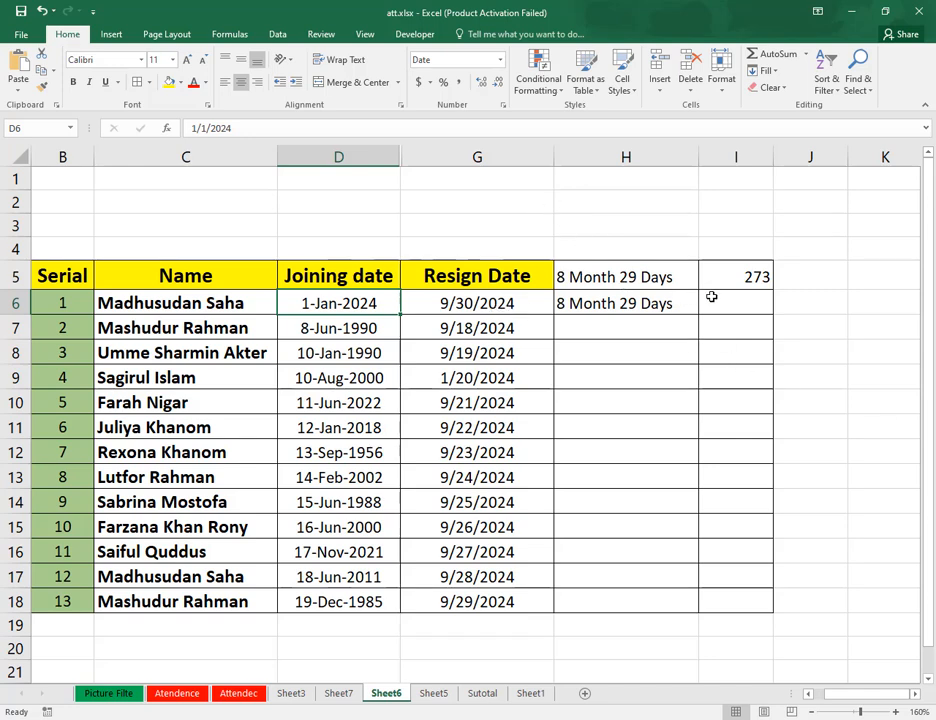
Begin a DATEDIF formula in the empty cell D3 above the Joining date header.
left_click(313, 221)
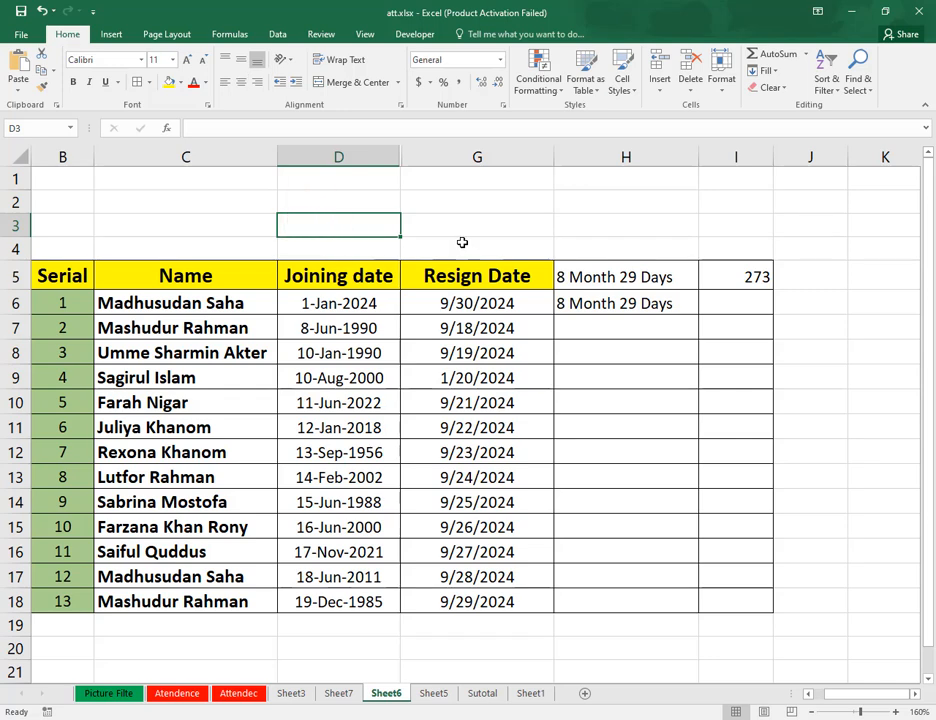
type("=")
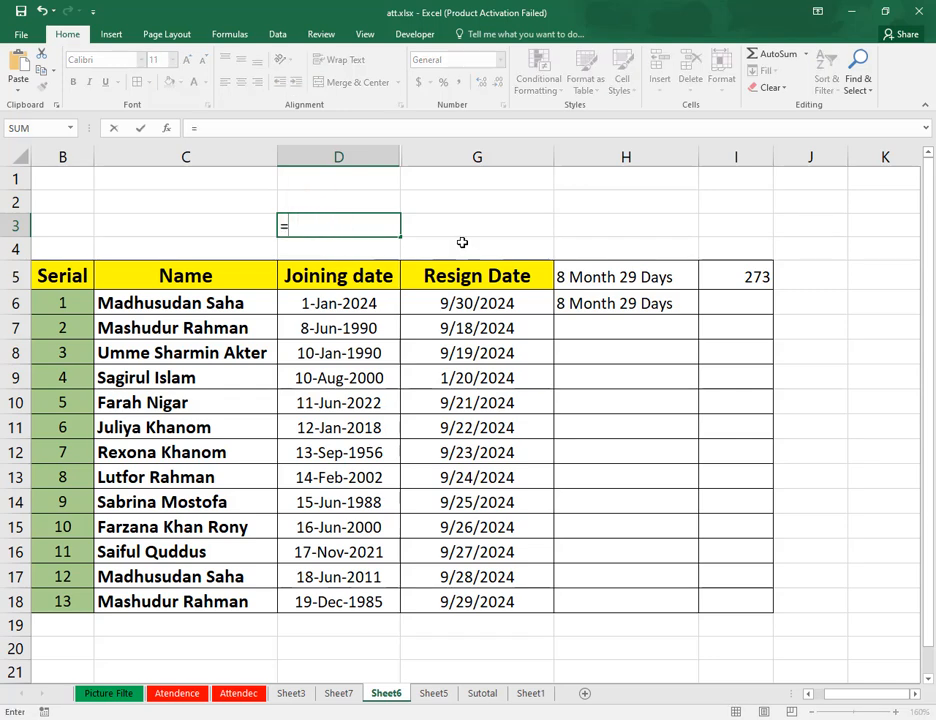
type("d")
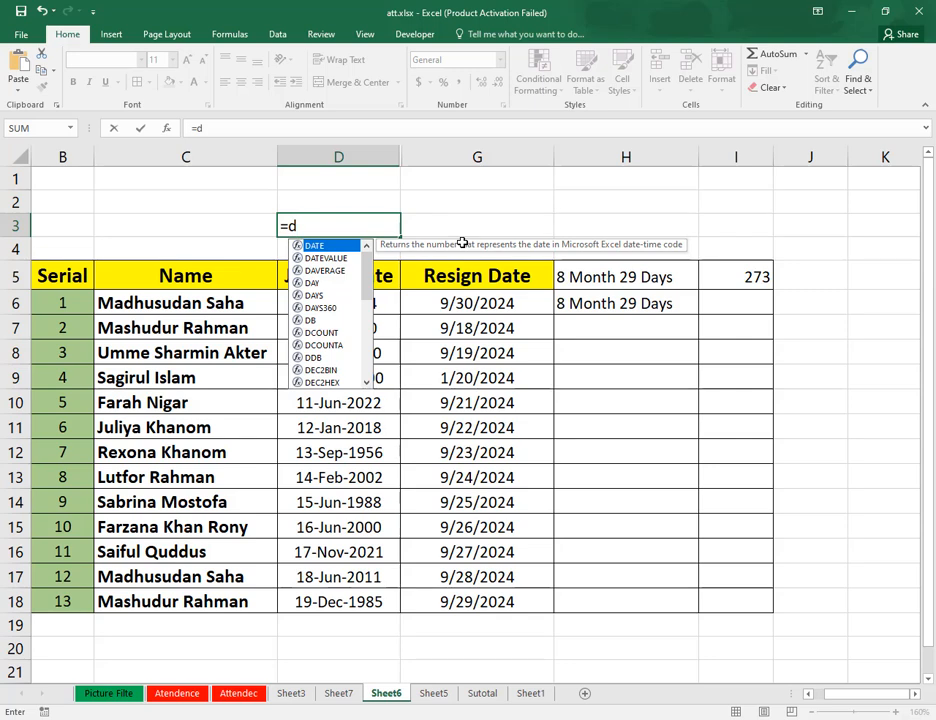
type("ate")
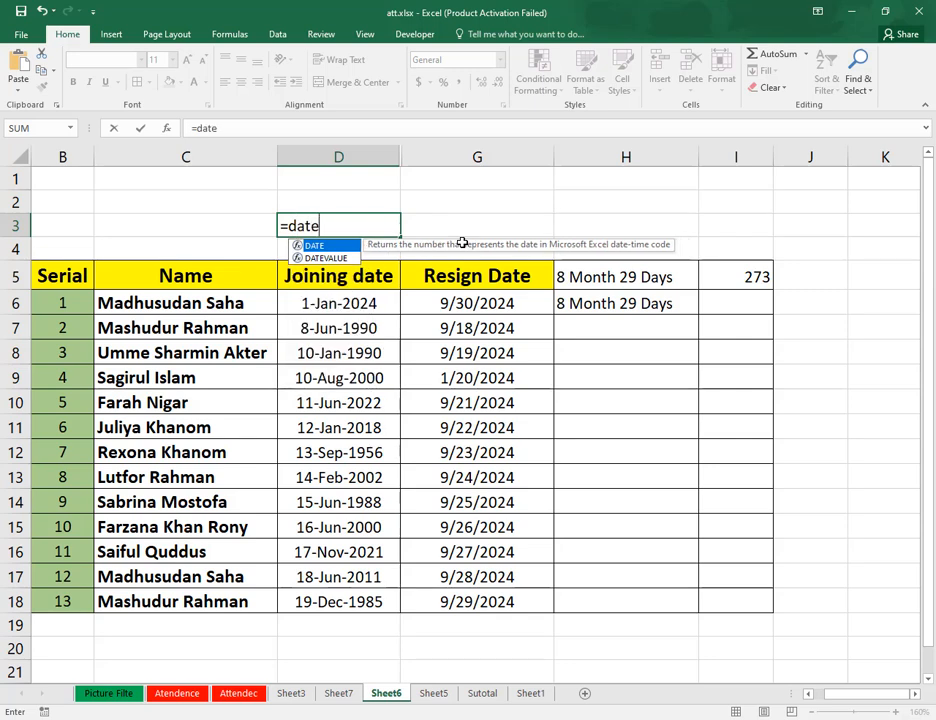
type("duf")
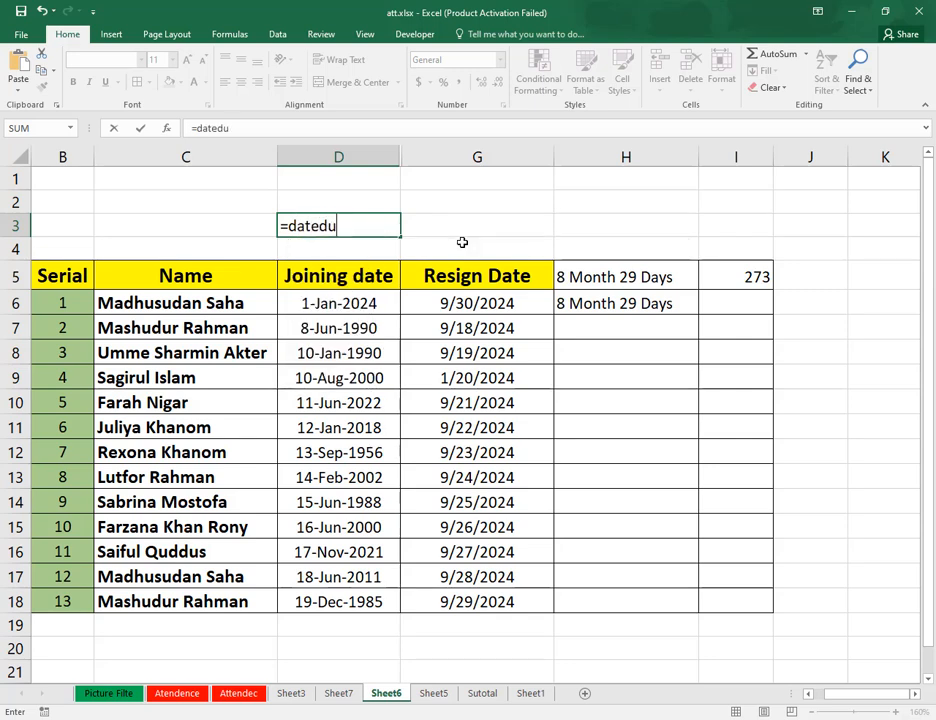
key("BackSpace")
type("if(")
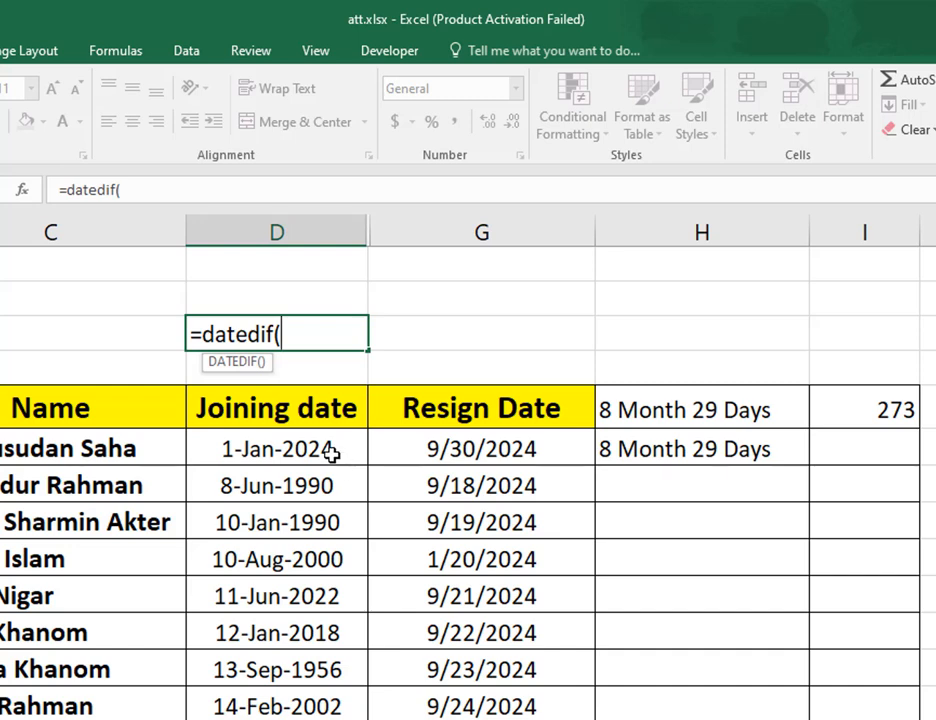
Supply joining date D6 as the start date and resign date G6 as the end date in the DATEDIF formula.
left_click(331, 453)
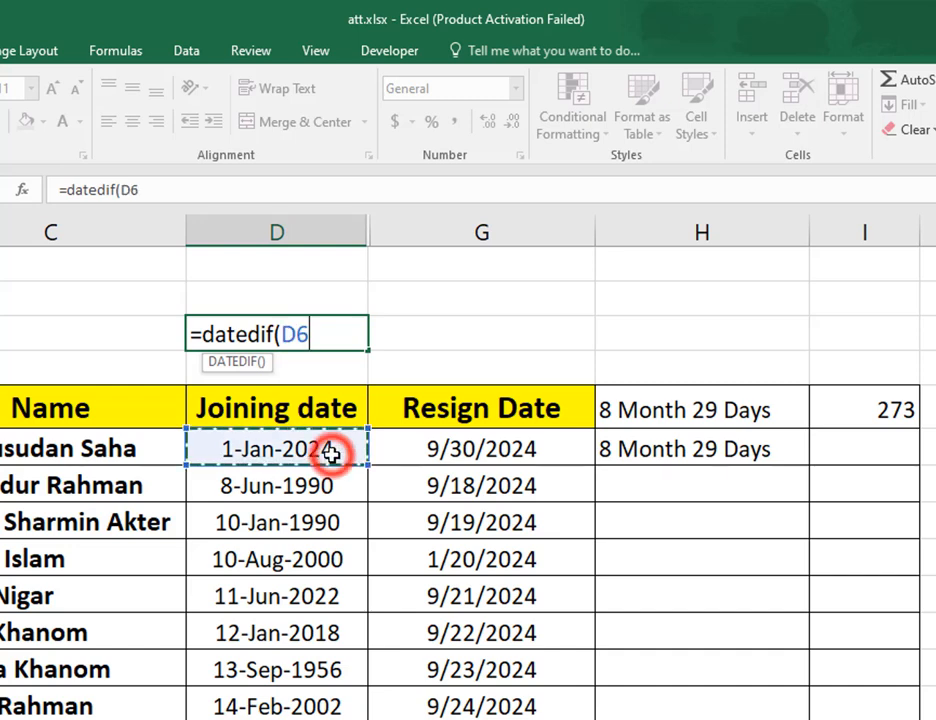
type(",")
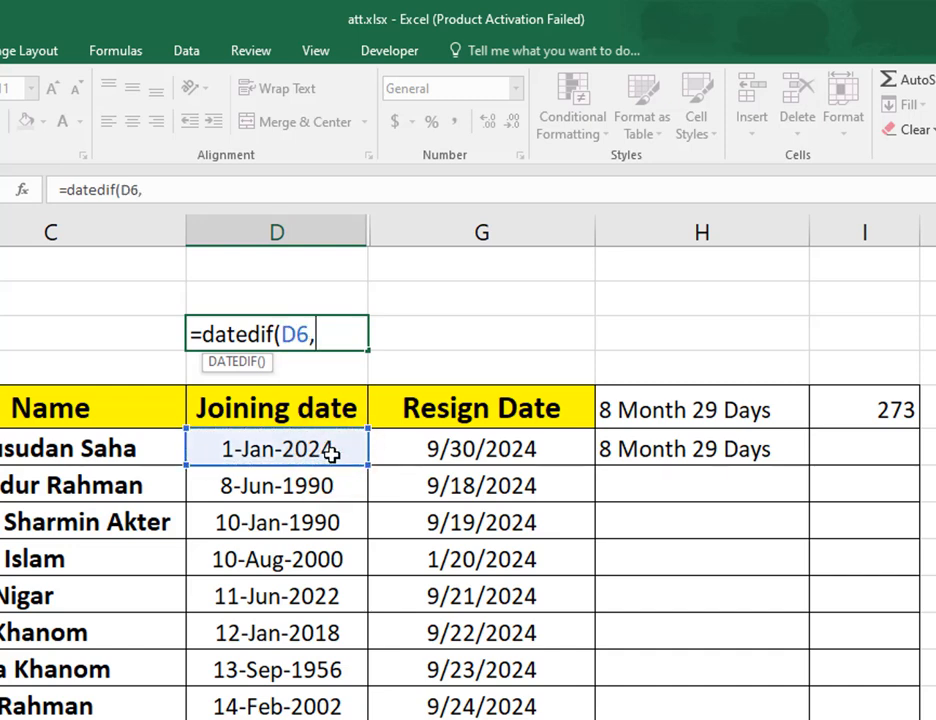
left_click(487, 455)
type(",")
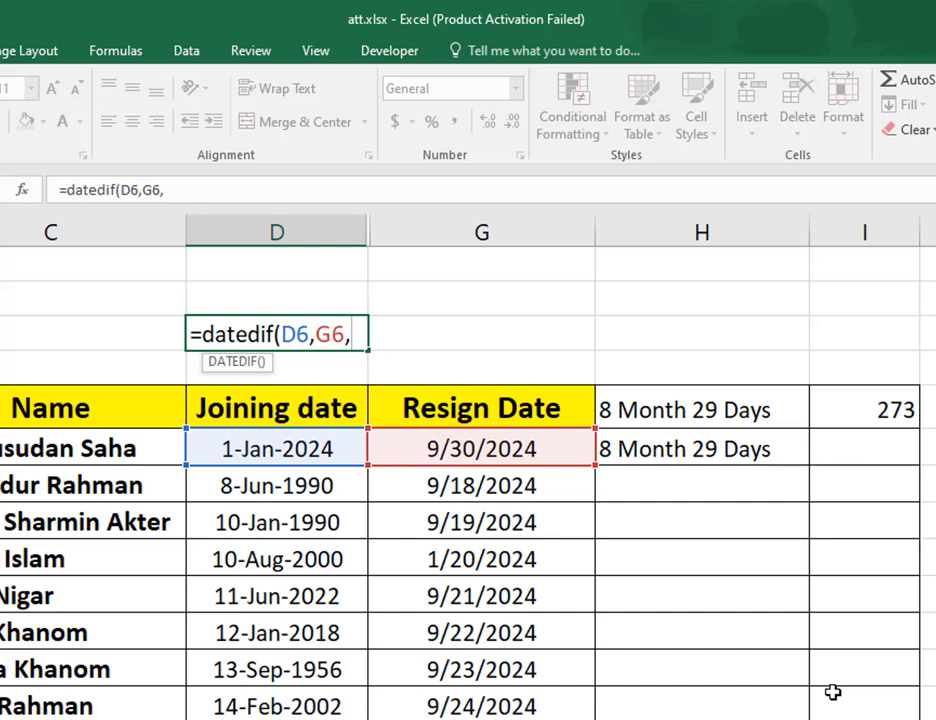
type("(")
Complete the D3 formula with the unit "M" as =DATEDIF(D6,G6,"M") and enter it.
key("BackSpace")
type("\"M")
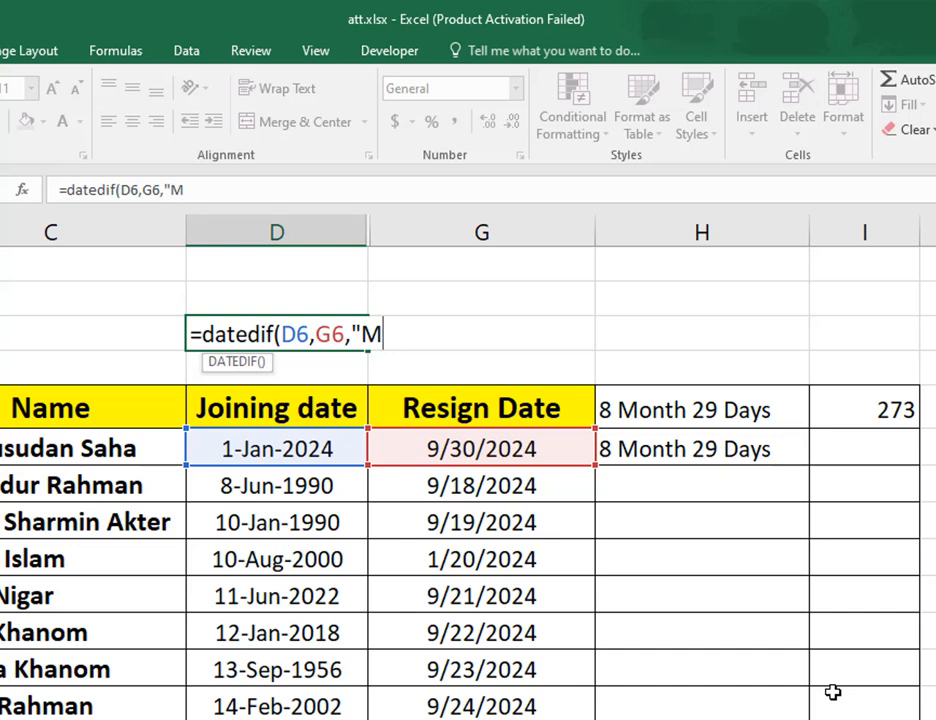
type("\")")
key("Return")
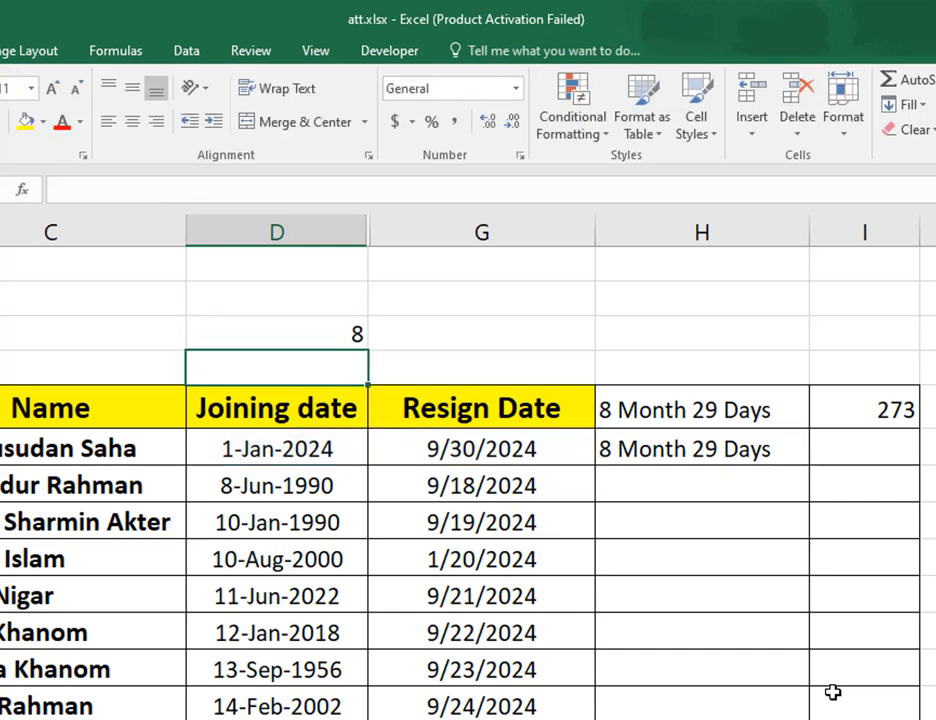
Compare the month formula in D3 with the day-count formula in I5 and the dates in D6 and G6.
left_click(323, 334)
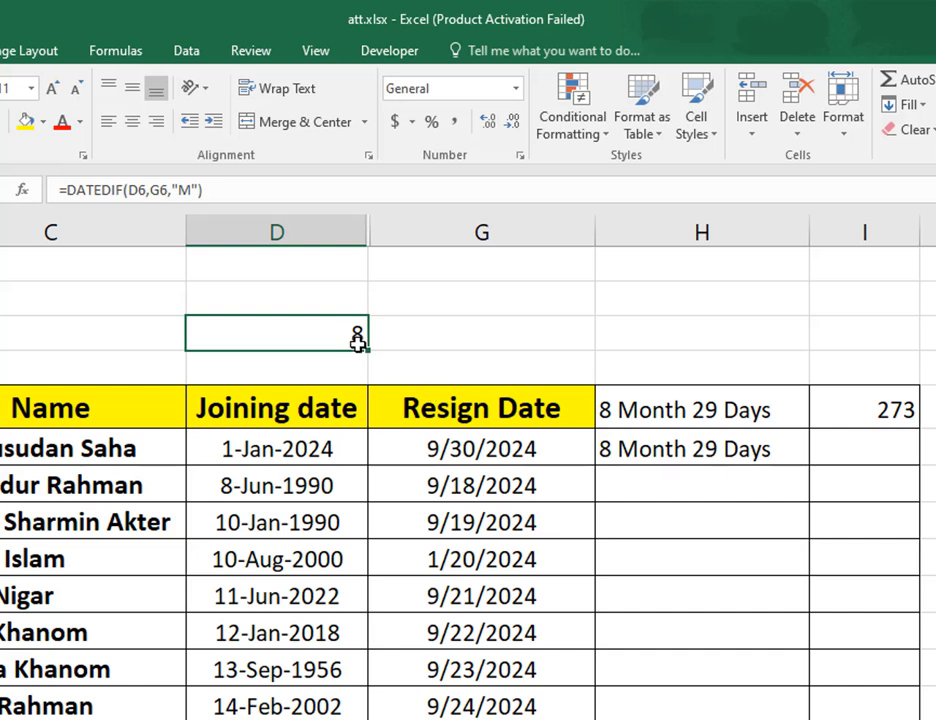
double_click(353, 338)
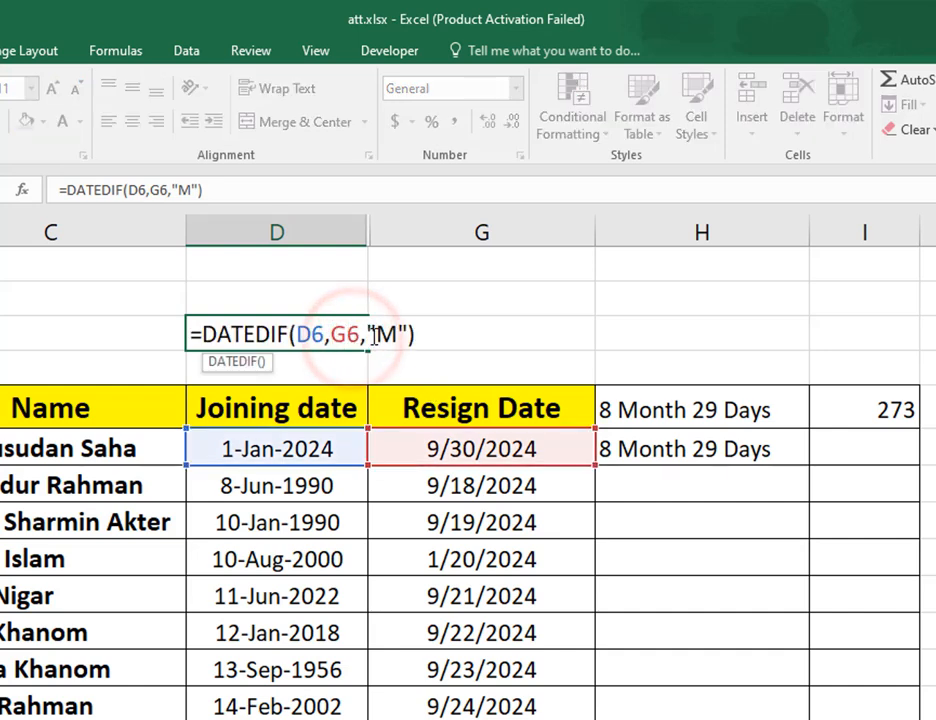
key("ctrl+Return")
key("Return")
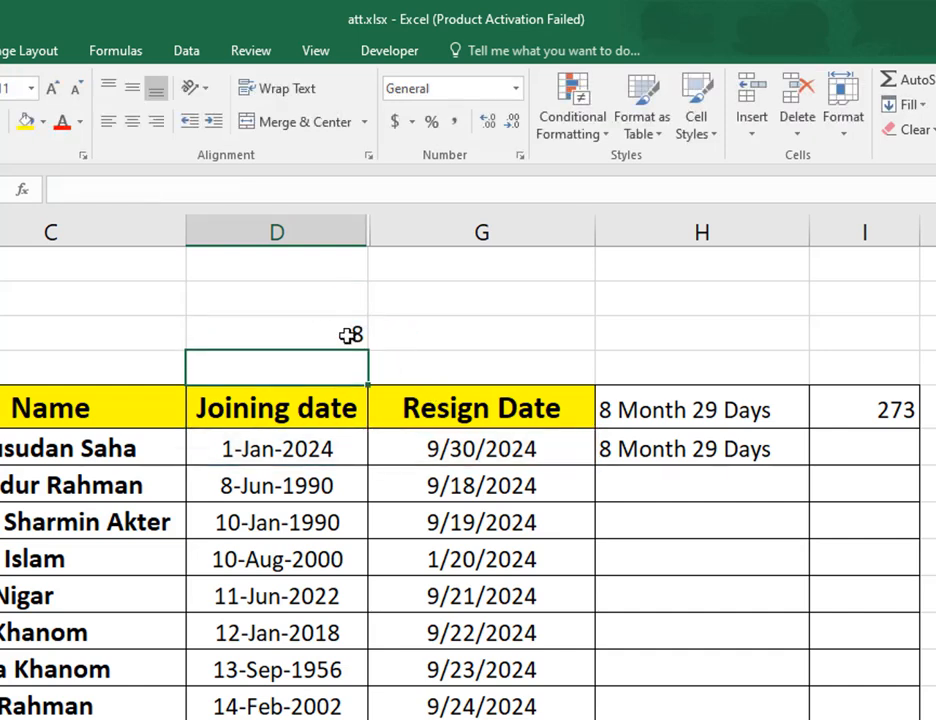
left_click(350, 336)
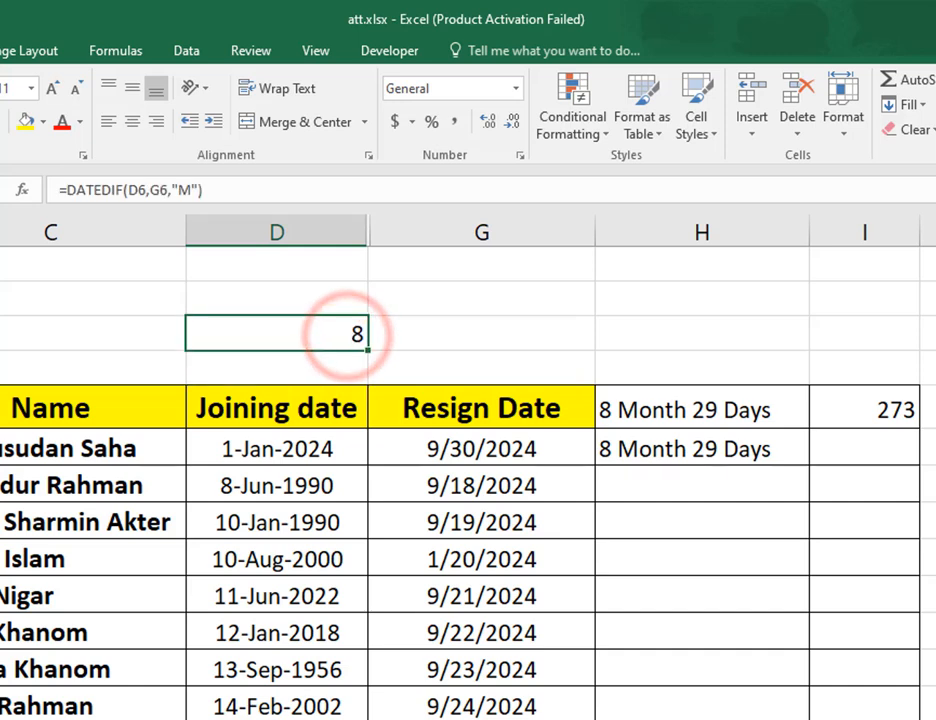
left_click(874, 418)
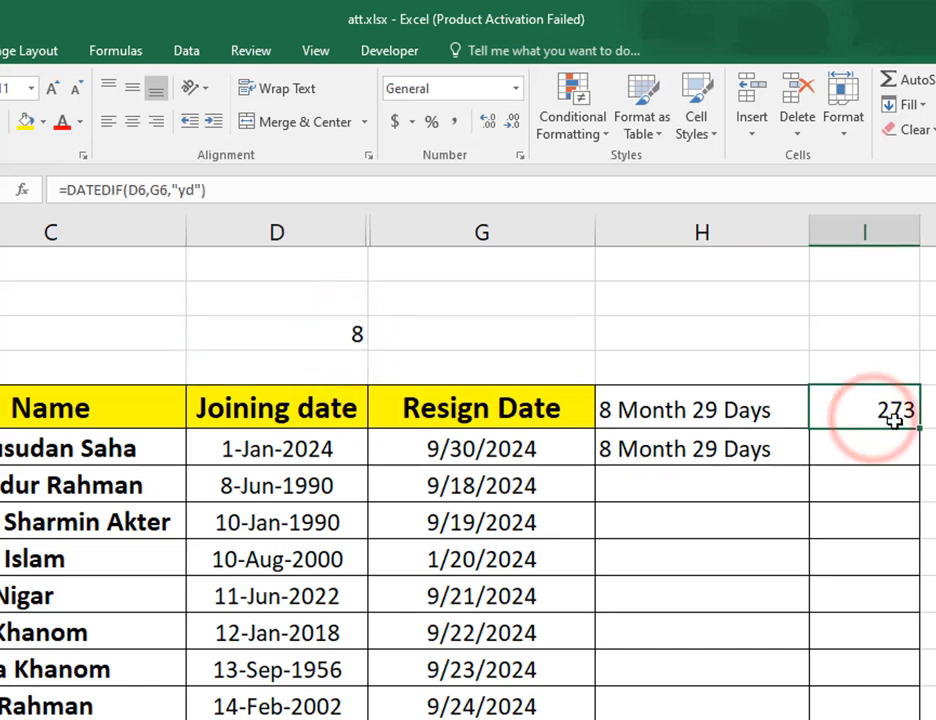
left_click(893, 420)
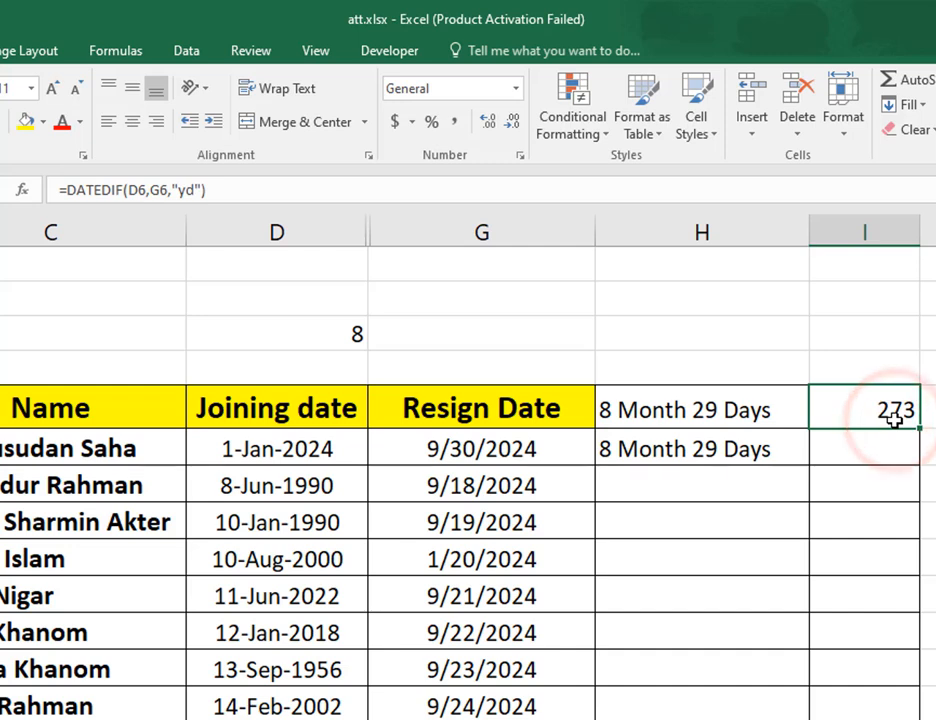
left_click(348, 333)
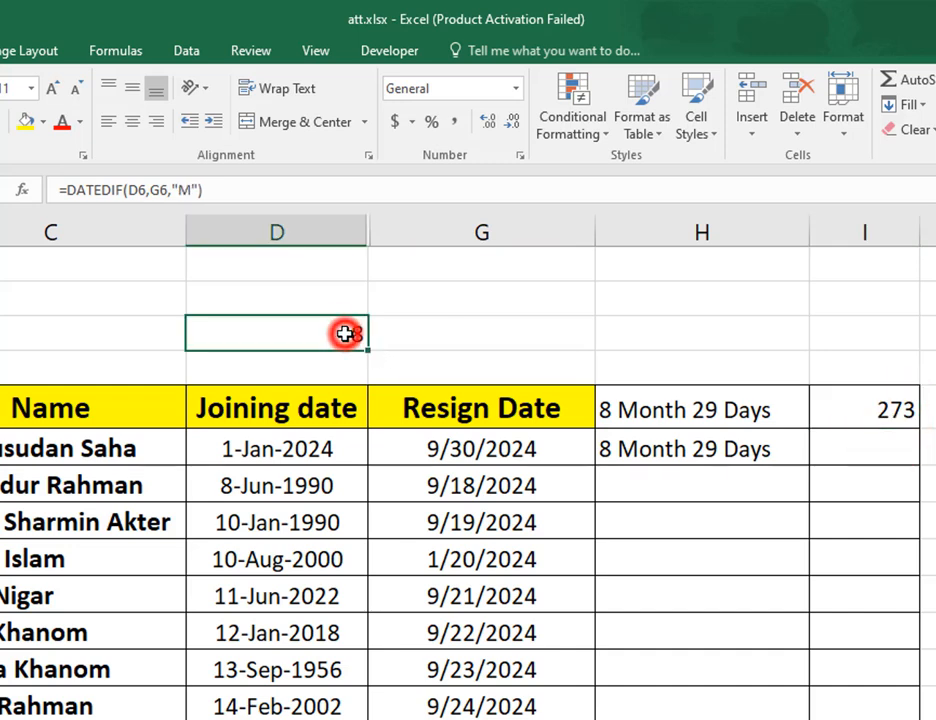
left_click(322, 449)
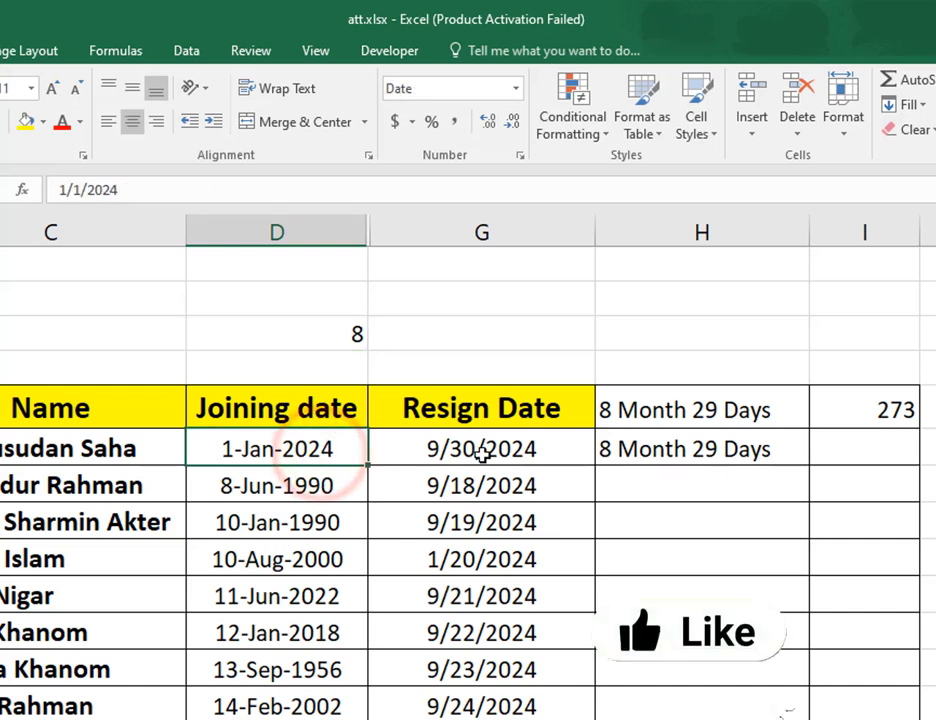
left_click(481, 449)
Change the unit in D3's DATEDIF formula to "yd" so it reads =DATEDIF(D6,G6,"yd").
double_click(340, 335)
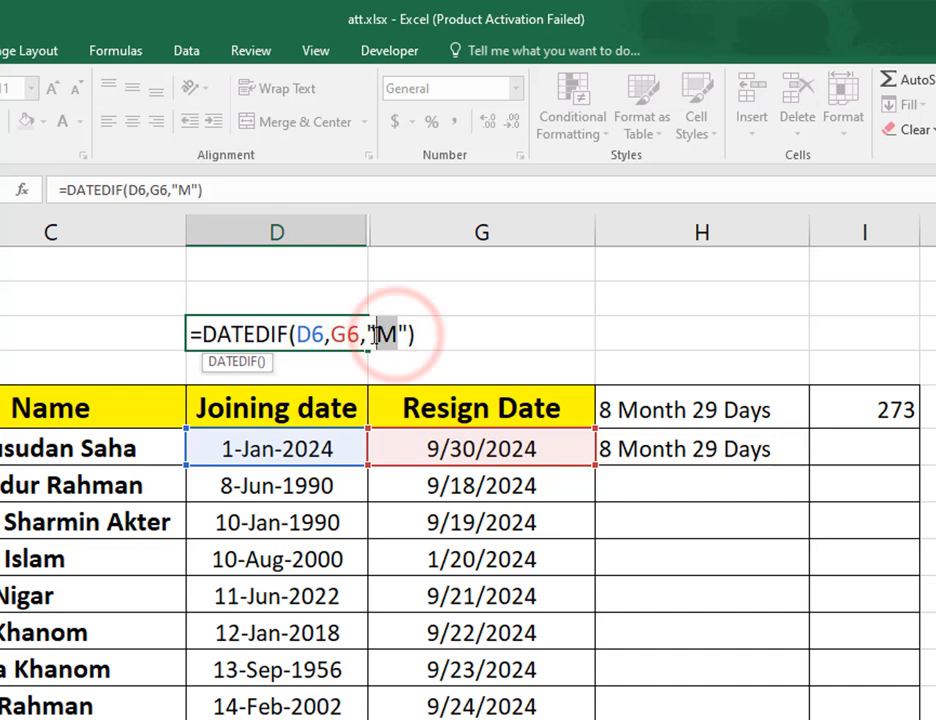
type("yd")
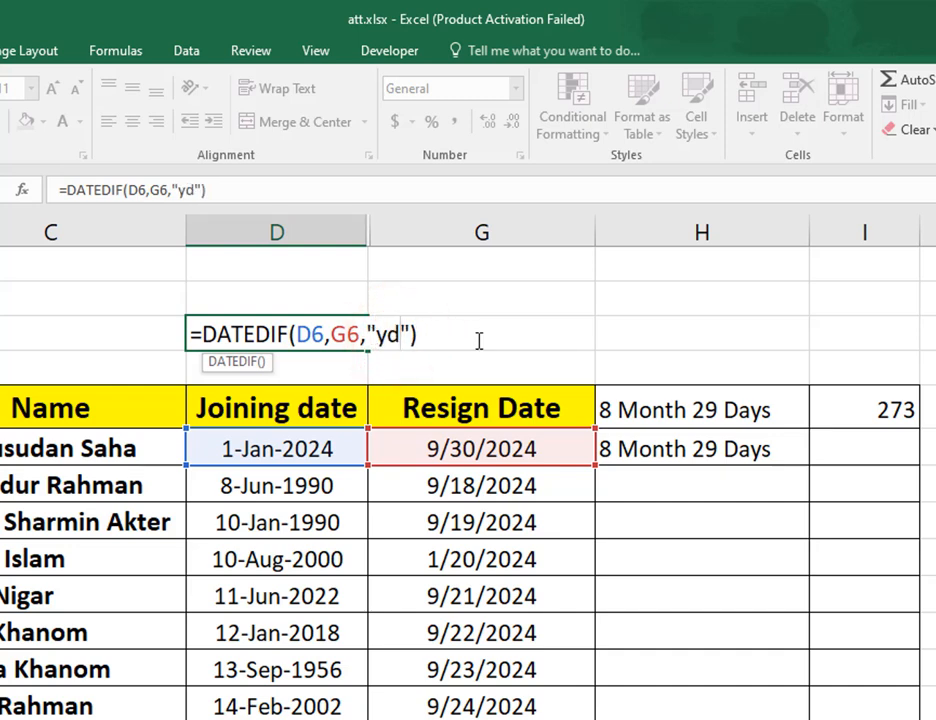
key("Return")
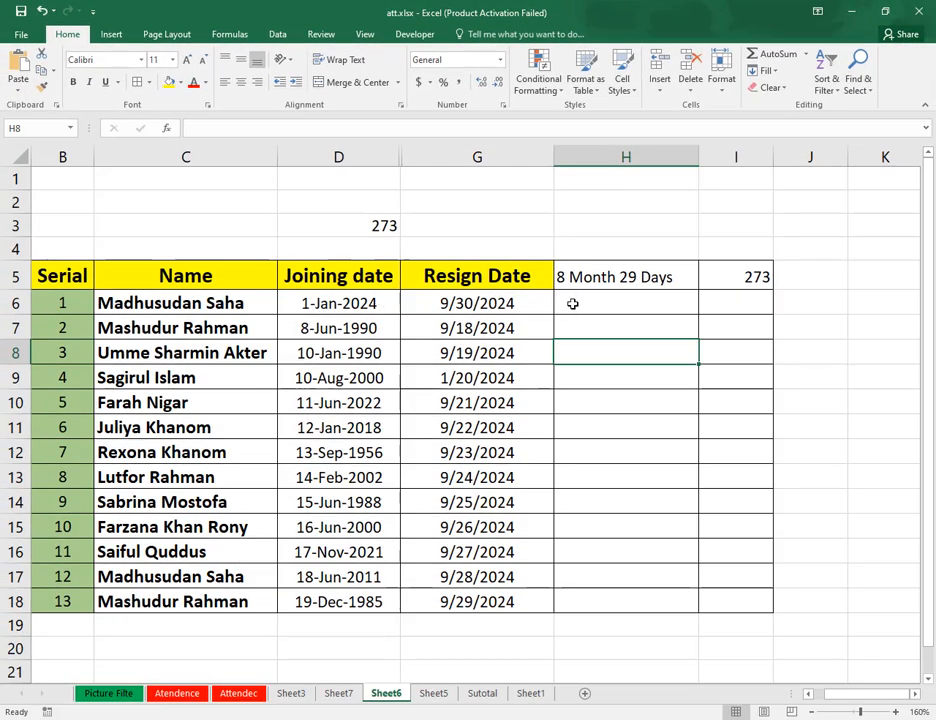
Check the combined month-and-day formula in H5 and begin a DATEDIF formula in H6.
left_click(630, 284)
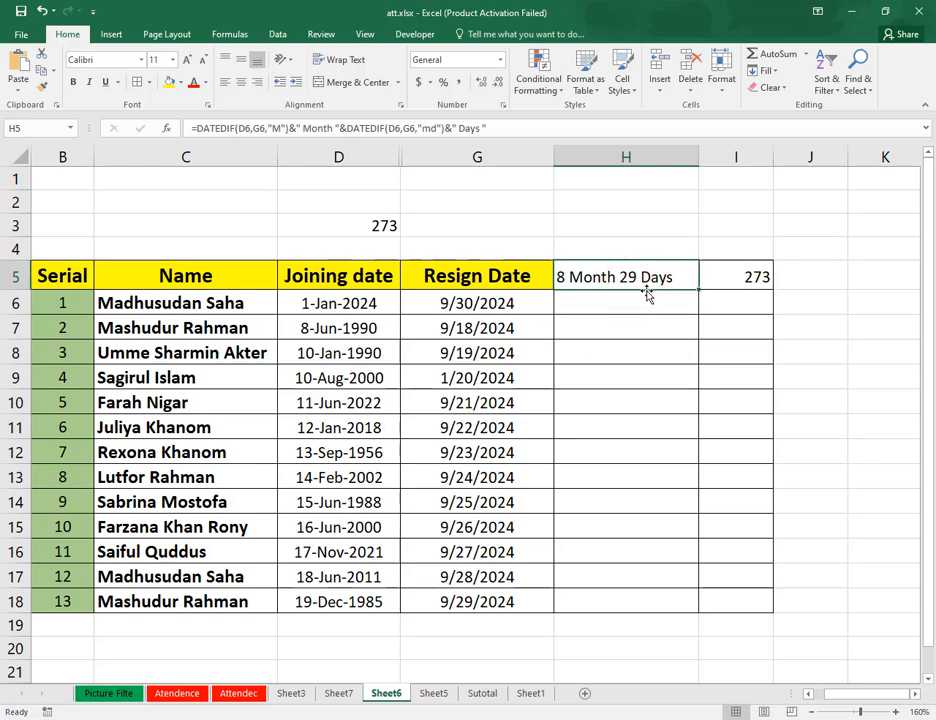
left_click(641, 309)
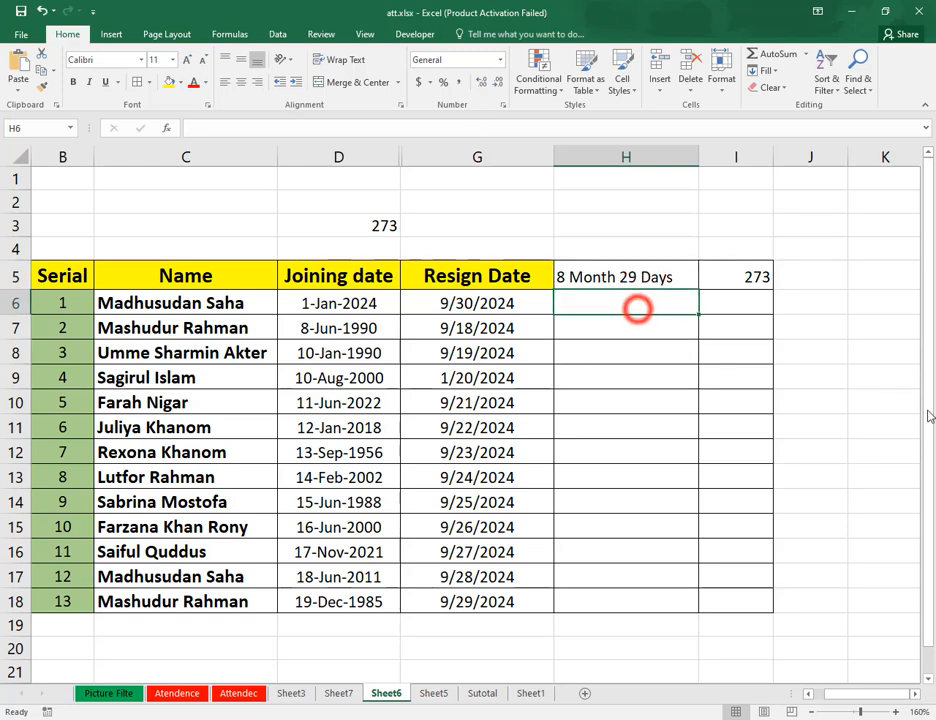
type("=")
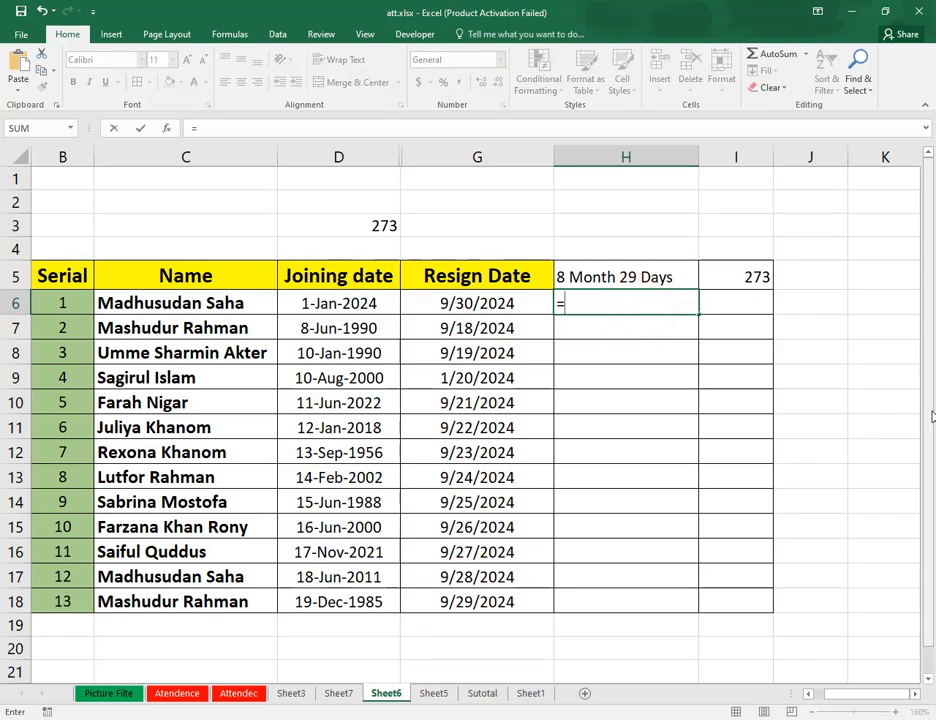
type("date")
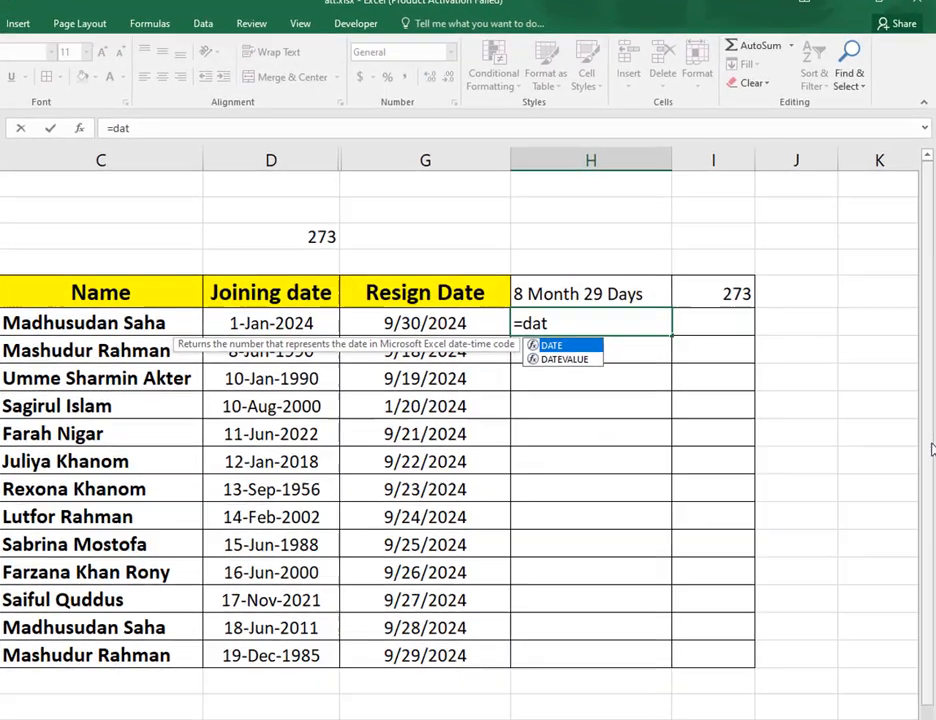
type("dif")
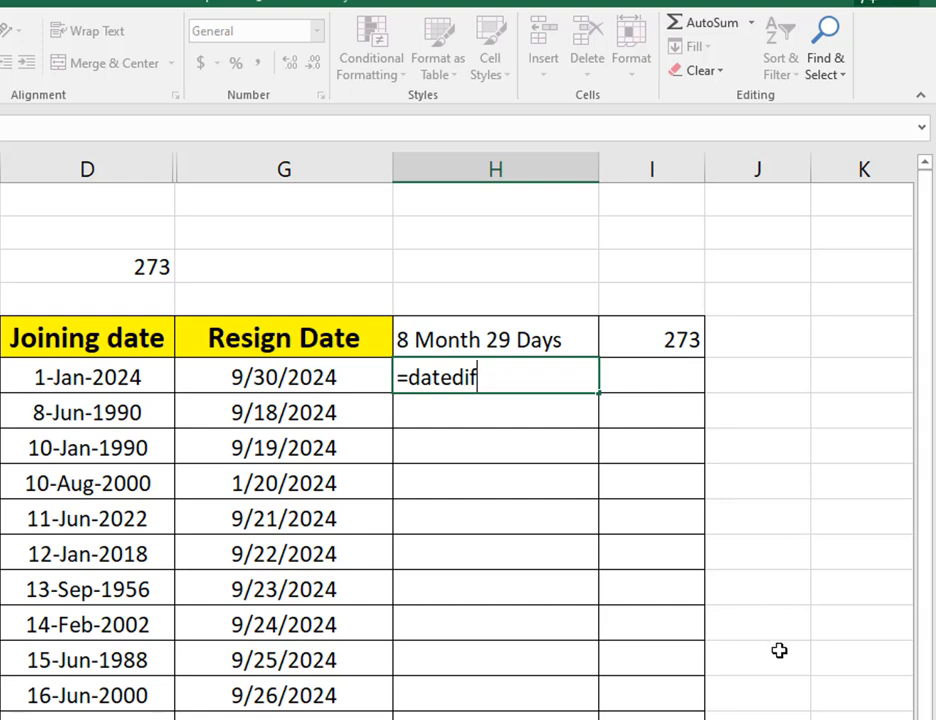
type("(")
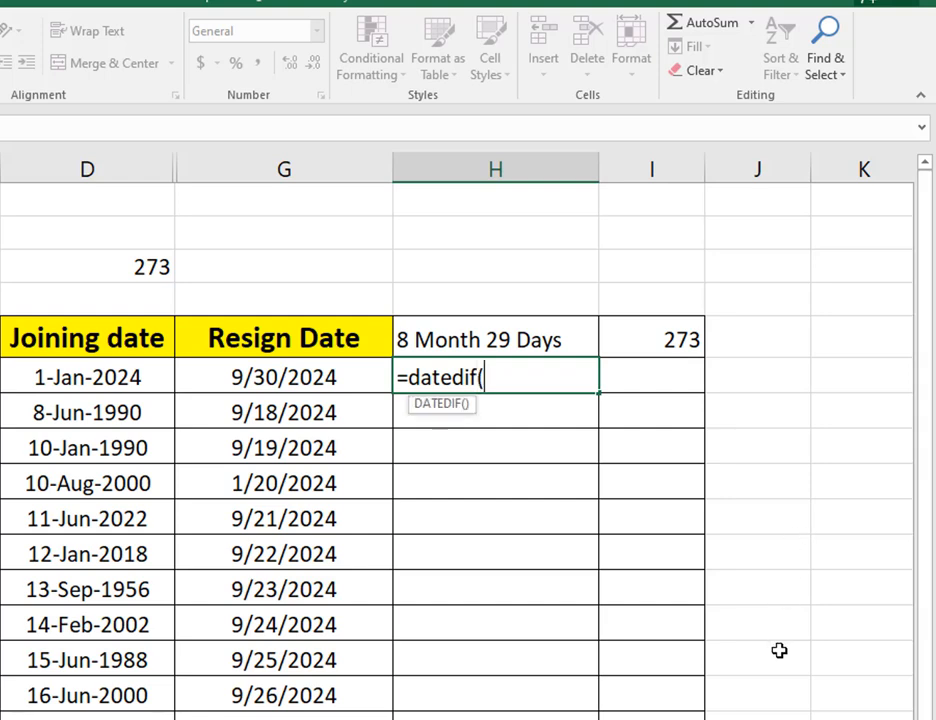
Supply D6 as the start date, G6 as the end date and "M" as the unit in H6's DATEDIF function.
left_click(118, 377)
type(",")
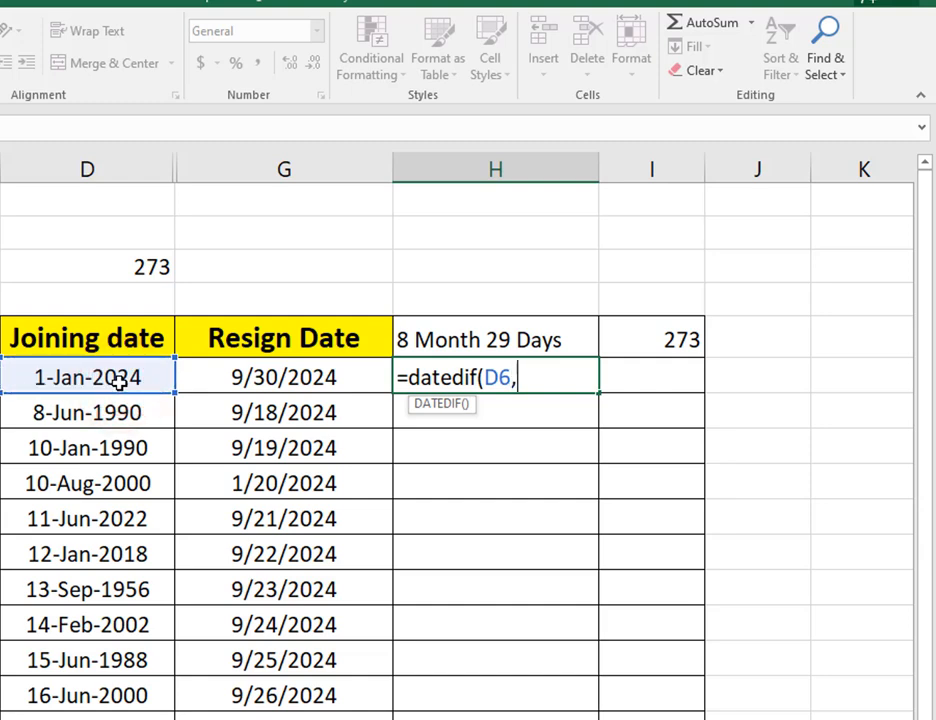
left_click(266, 377)
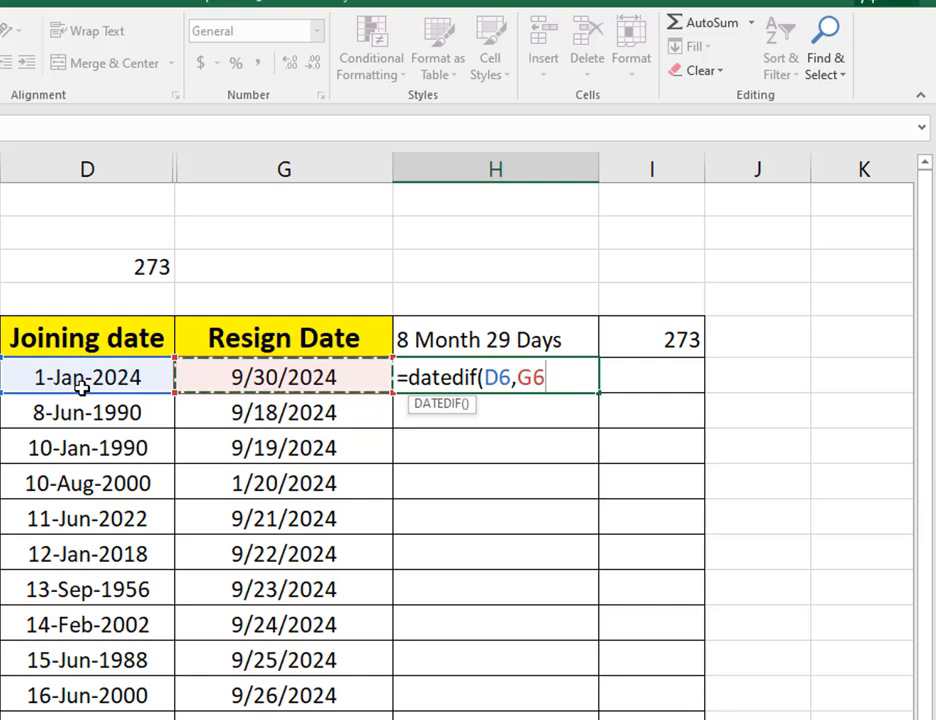
type(",\"")
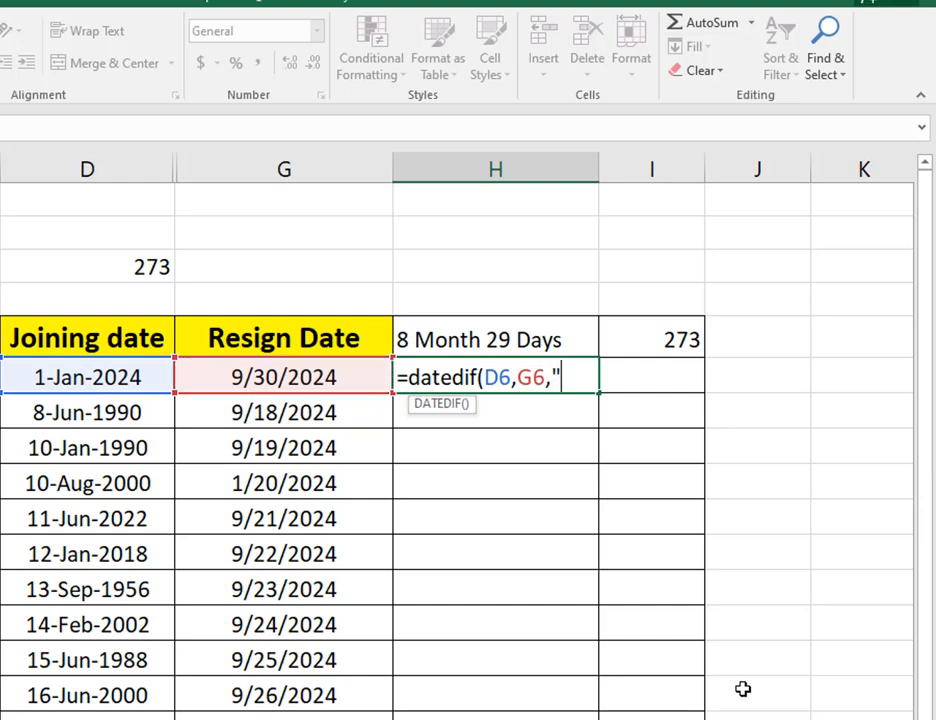
type("M\")")
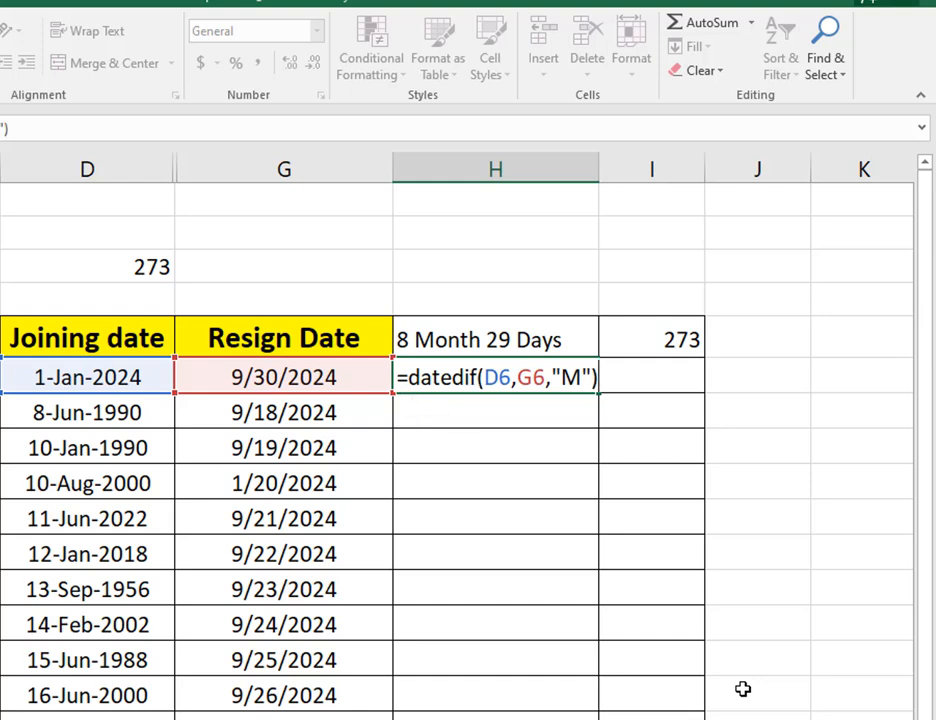
type("&\"")
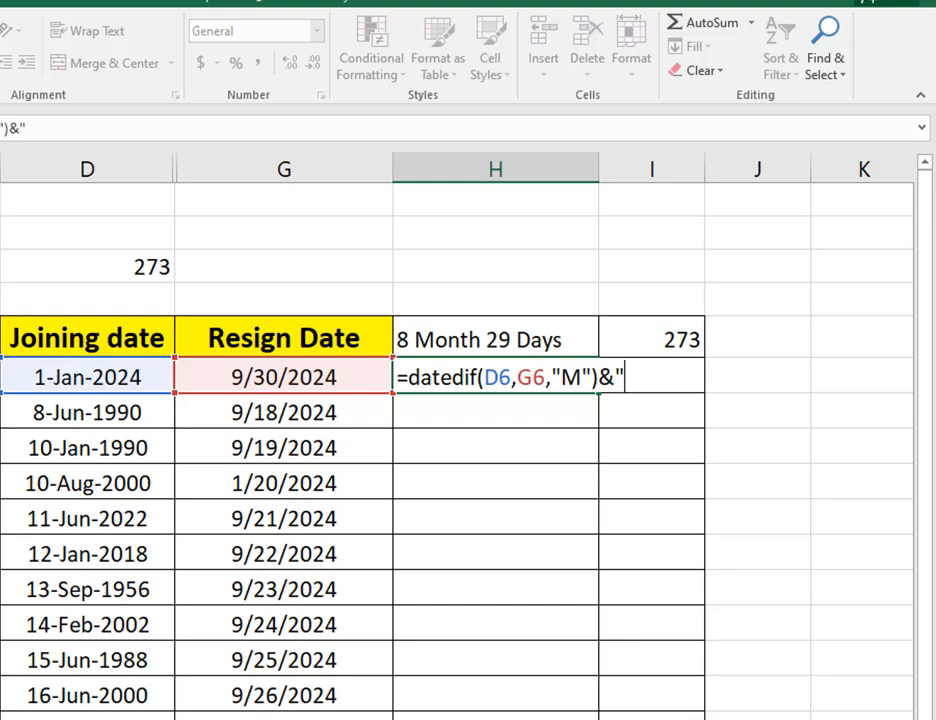
type(" Month")
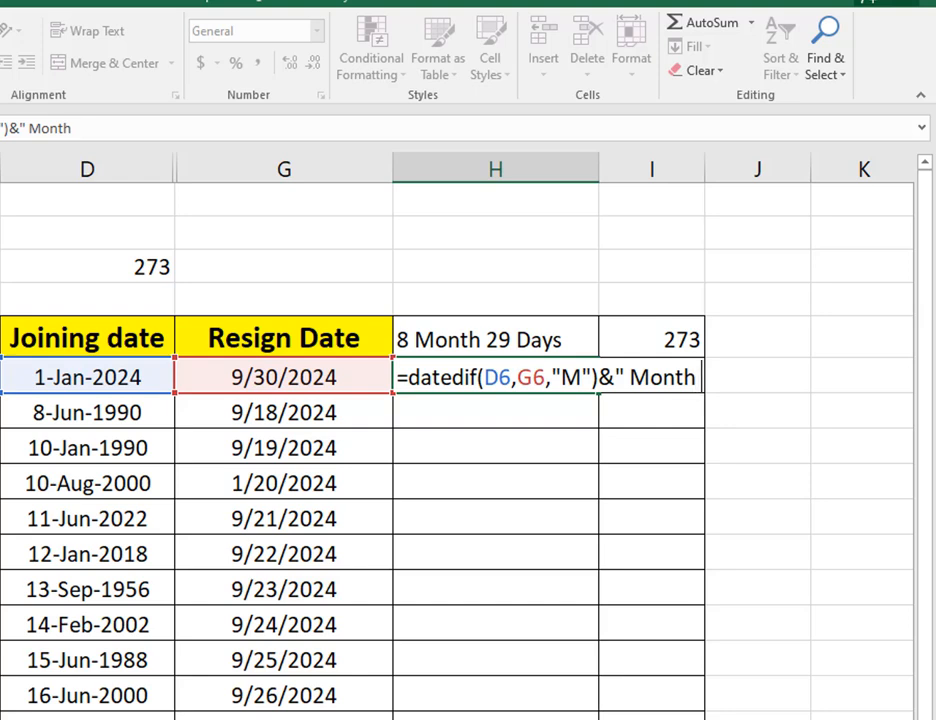
type(" \"")
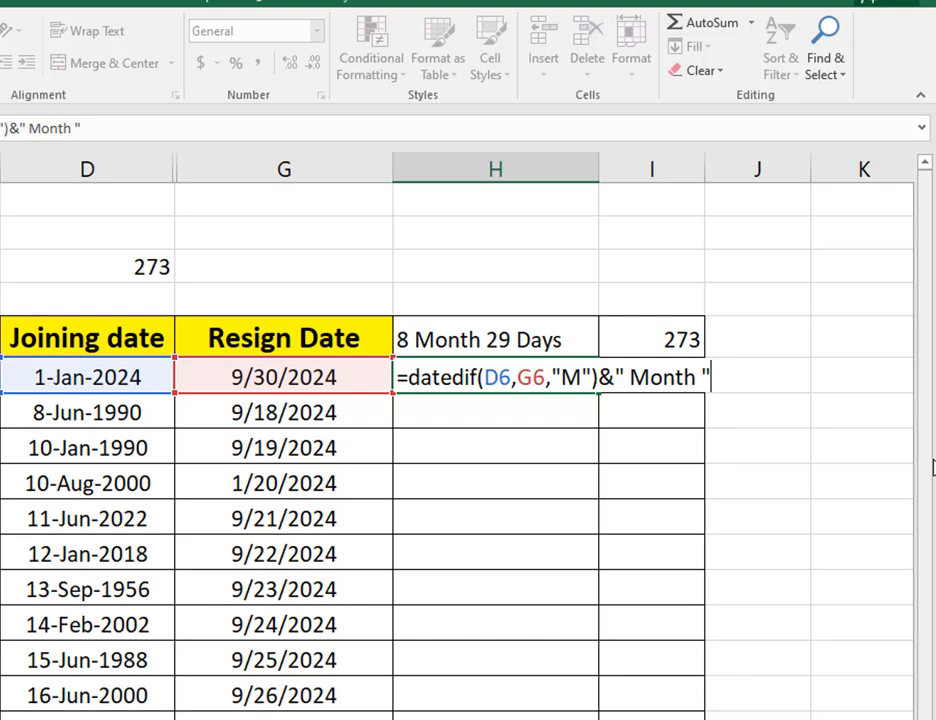
Join a second function, &DATEDIF(D6,G6,"md"), to the formula in H6 for the remaining days.
type("&d")
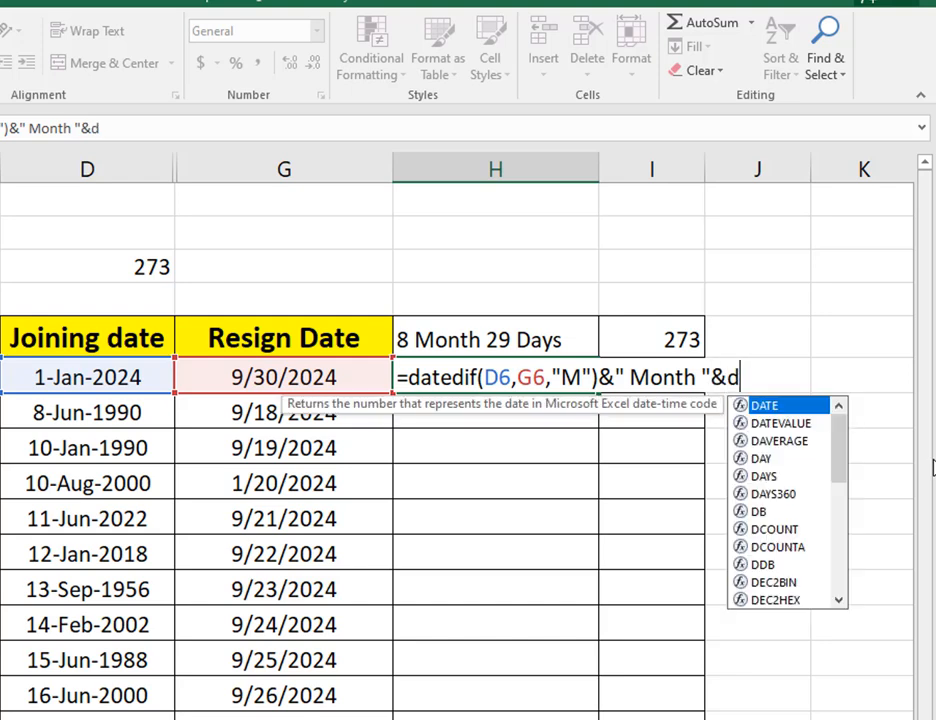
type("atedif")
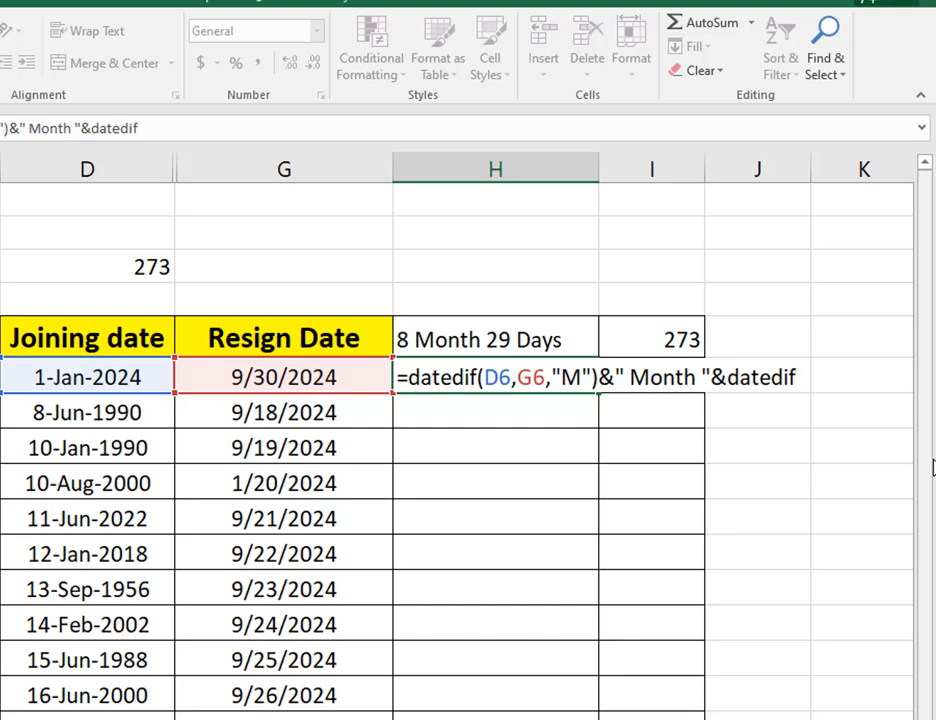
type("(")
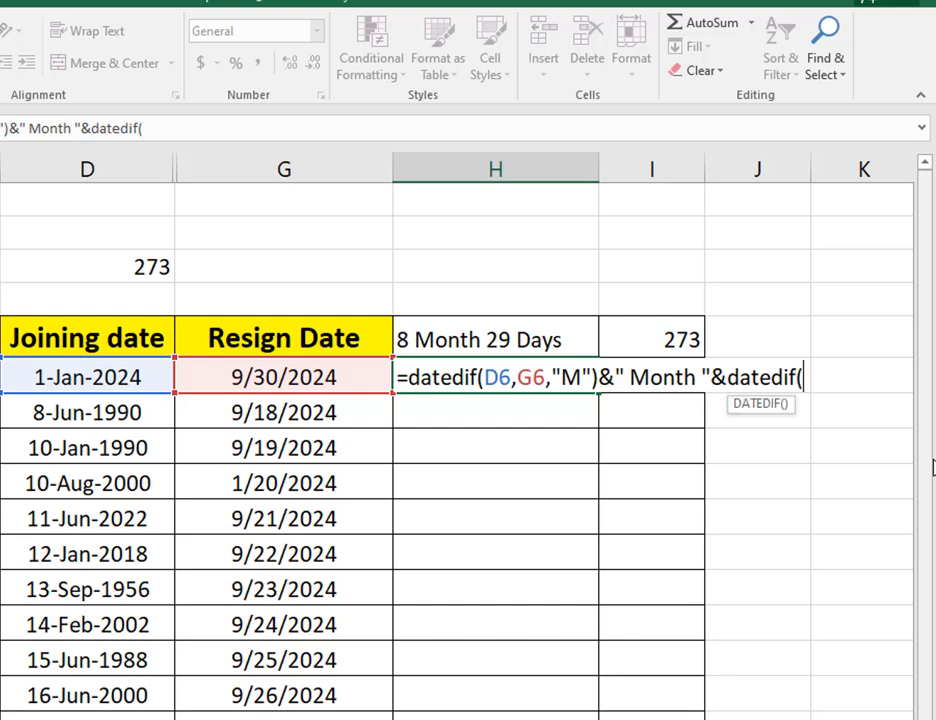
left_click(85, 378)
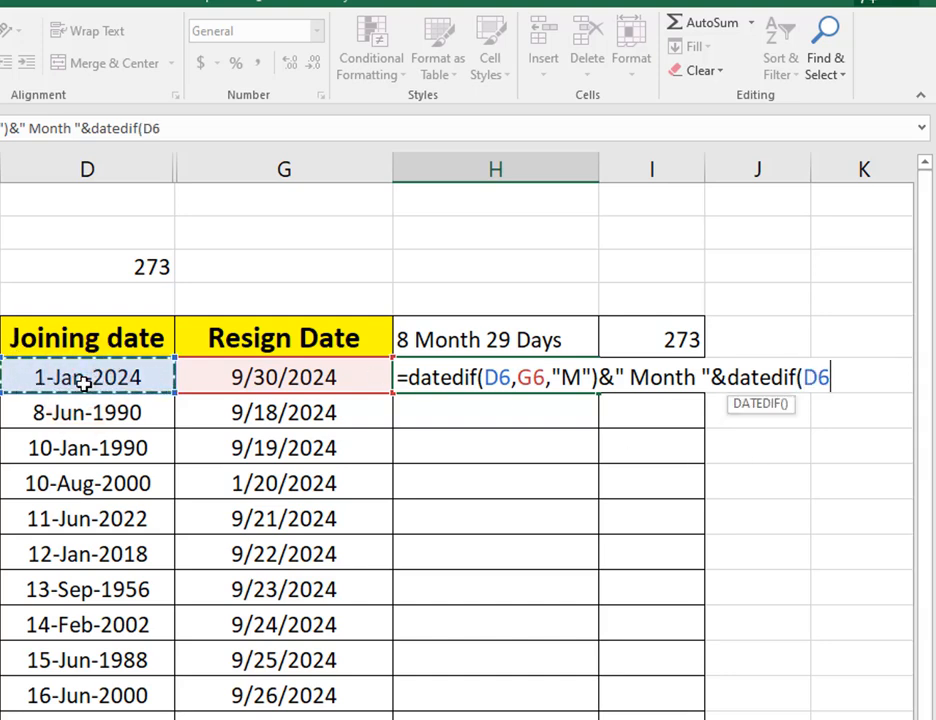
type(",")
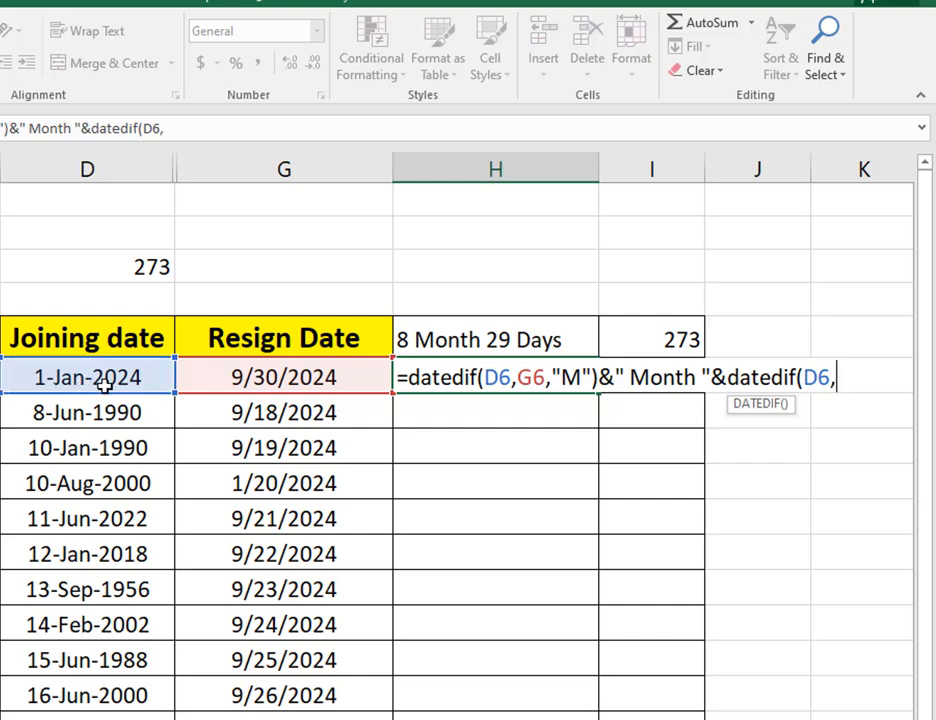
left_click(285, 380)
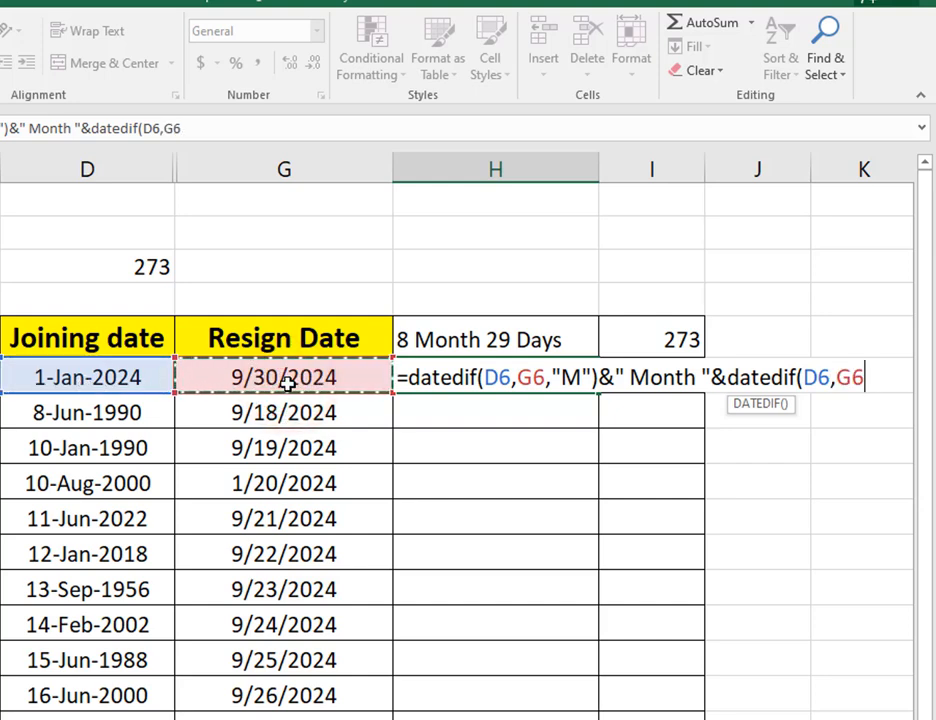
type(",")
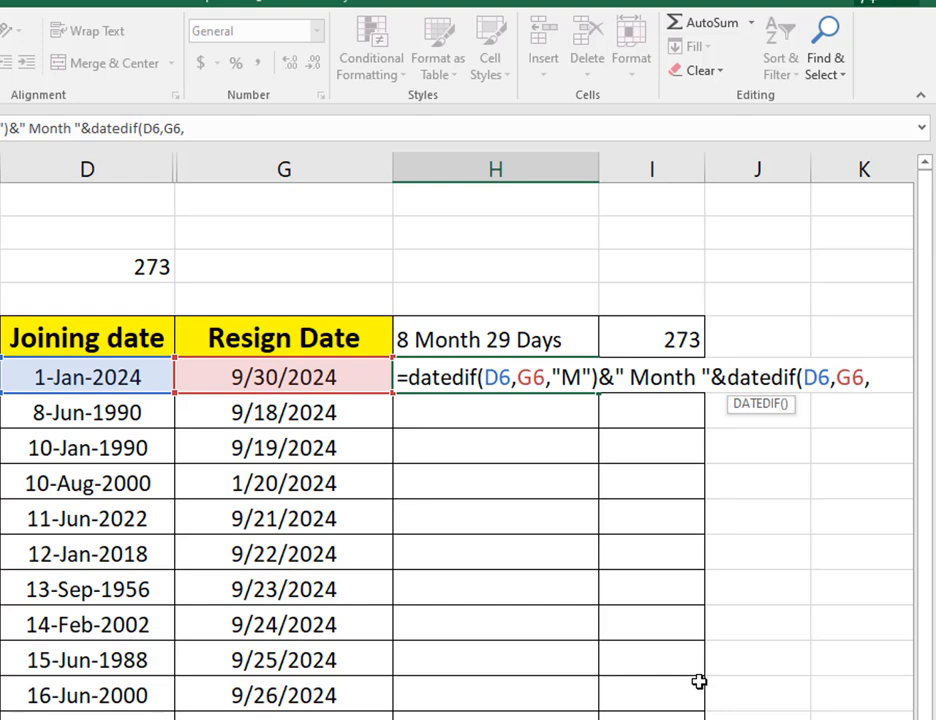
type("\"md\"")
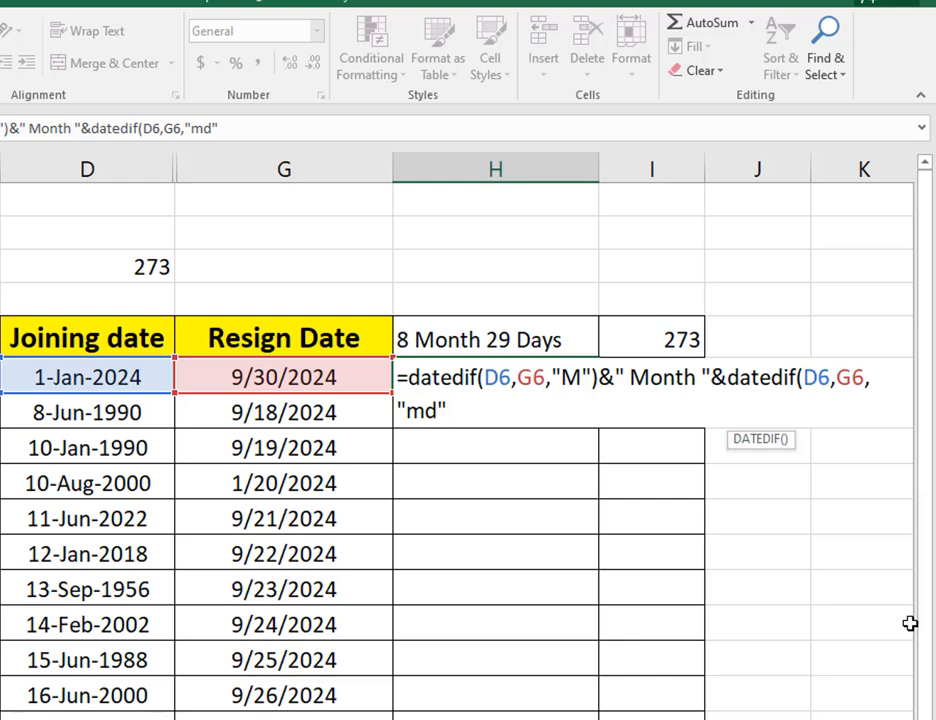
type(")&")
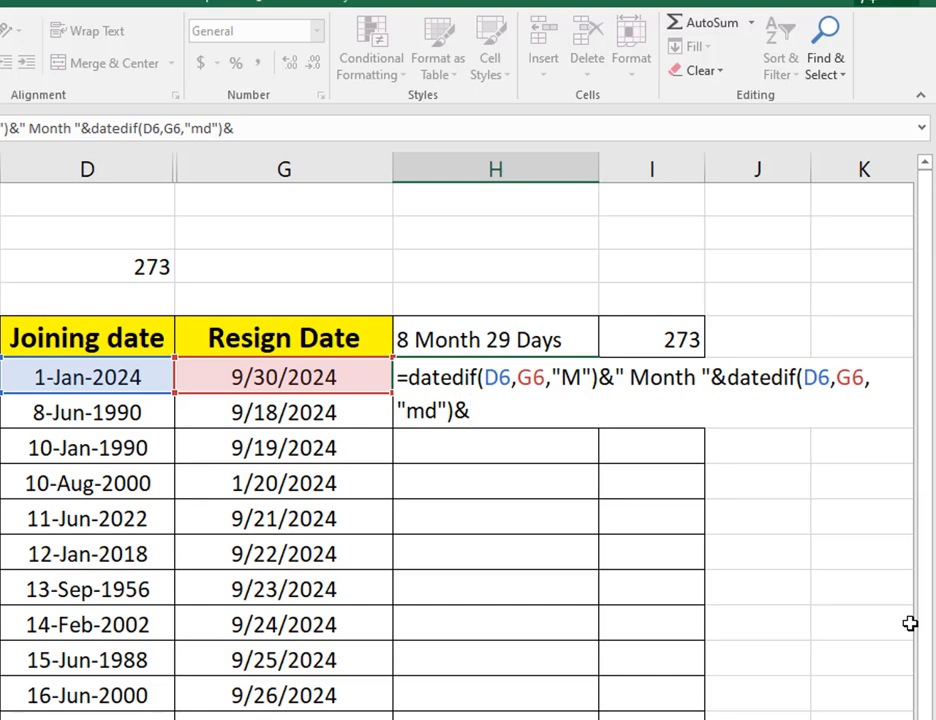
type("\" Days")
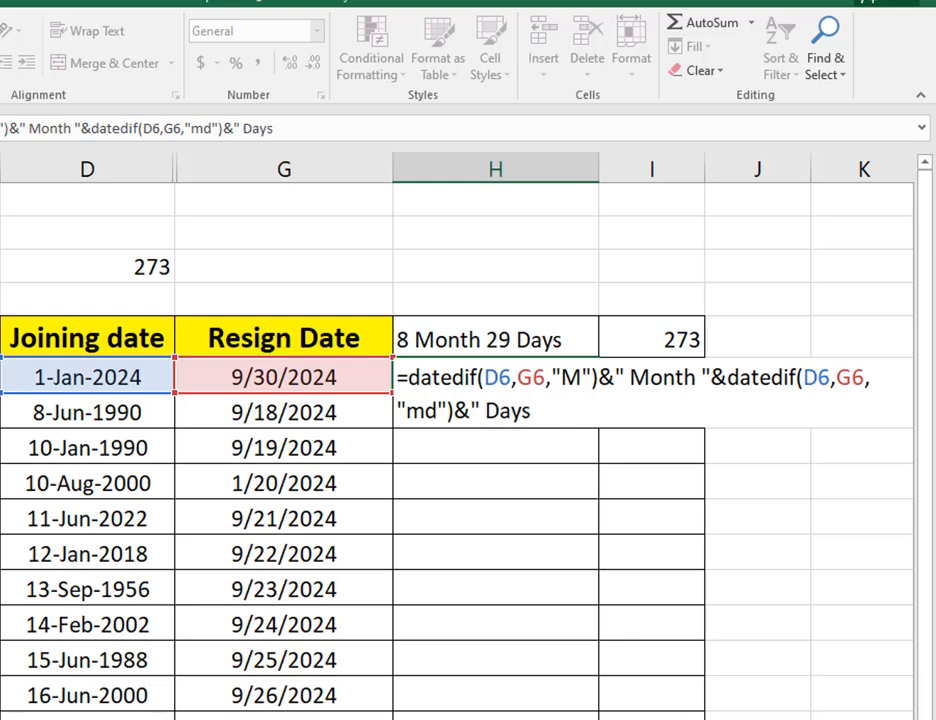
type(" \"")
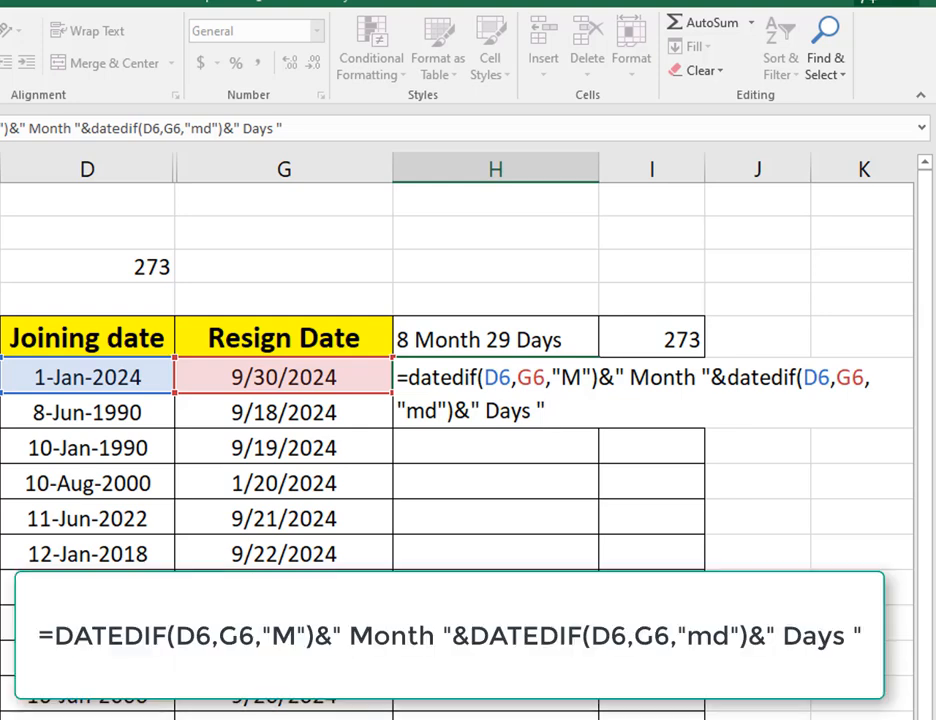
Finish the H6 formula with &" Days " and fill it down column H to row 18.
key("Return")
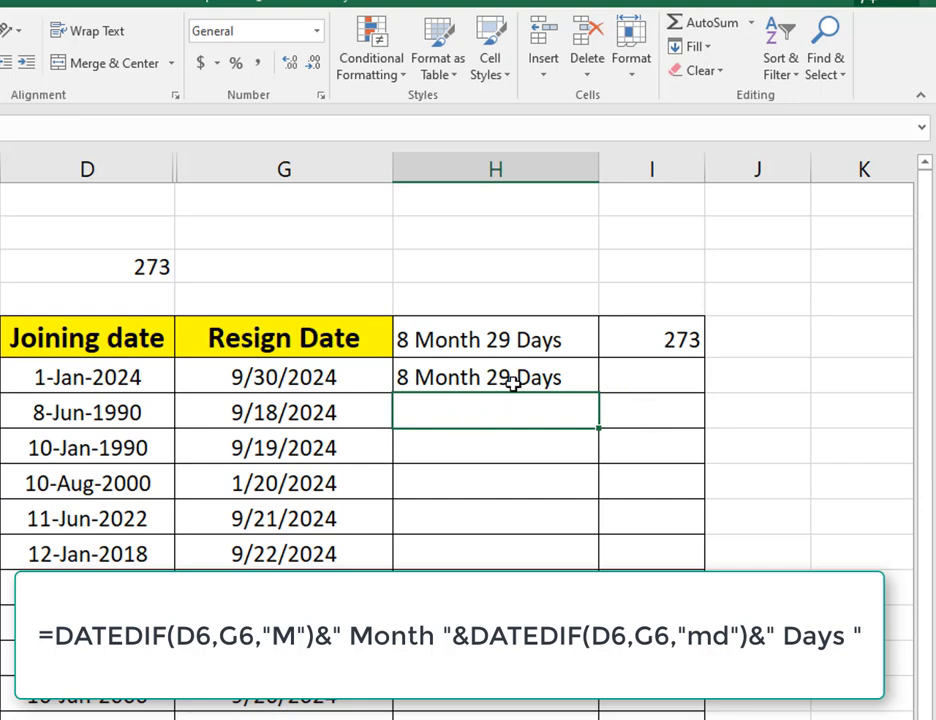
left_click(560, 378)
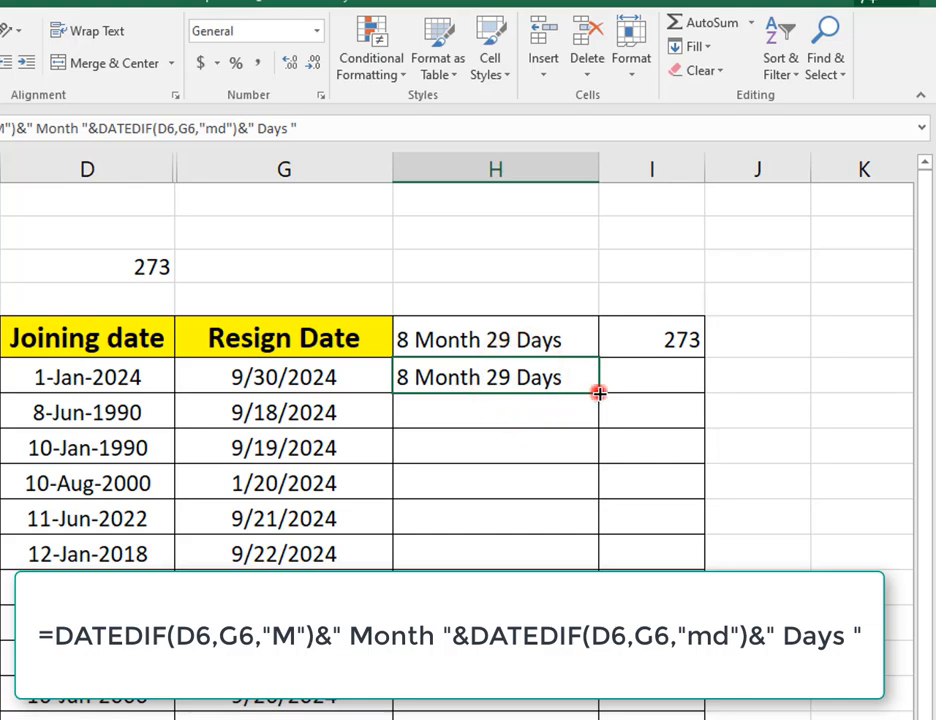
double_click(598, 393)
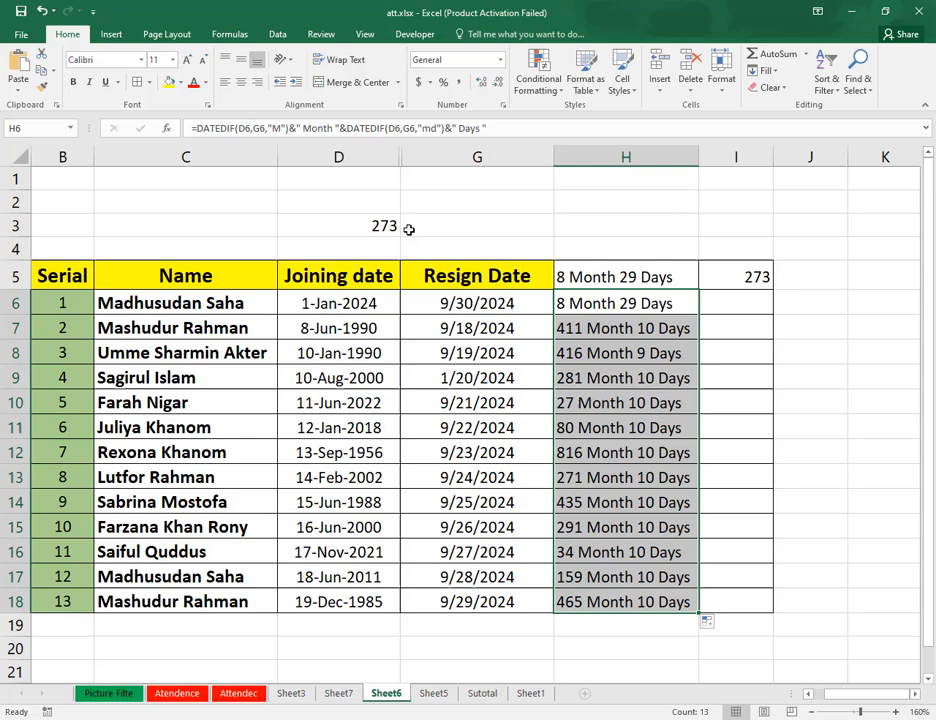
Compare the day-count formulas in I5 and D3, and fill the I5 formula down column I to row 18.
left_click(754, 276)
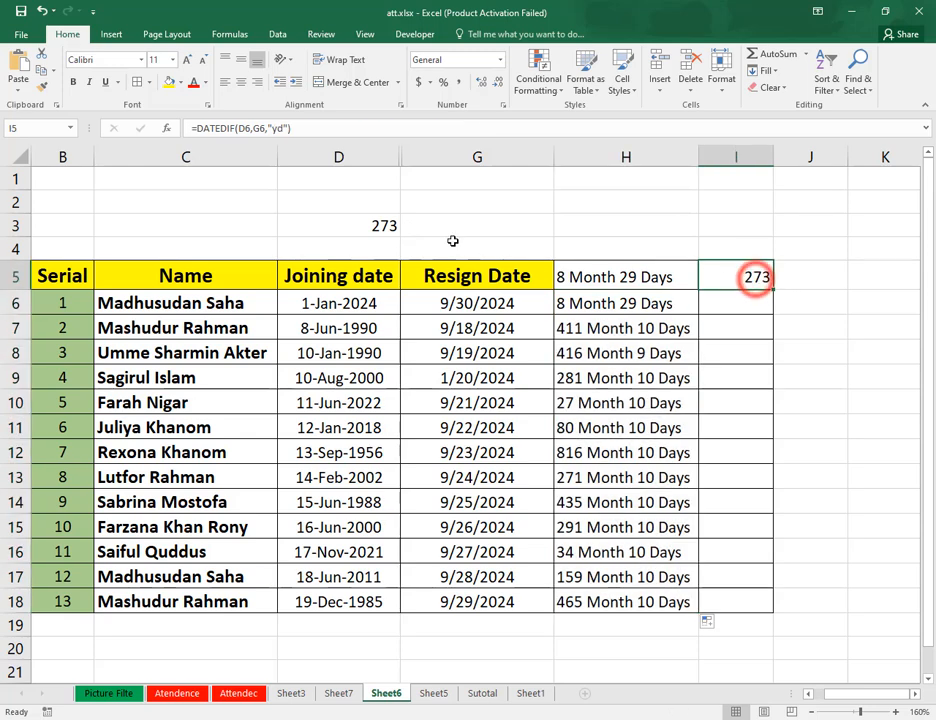
left_click(385, 224)
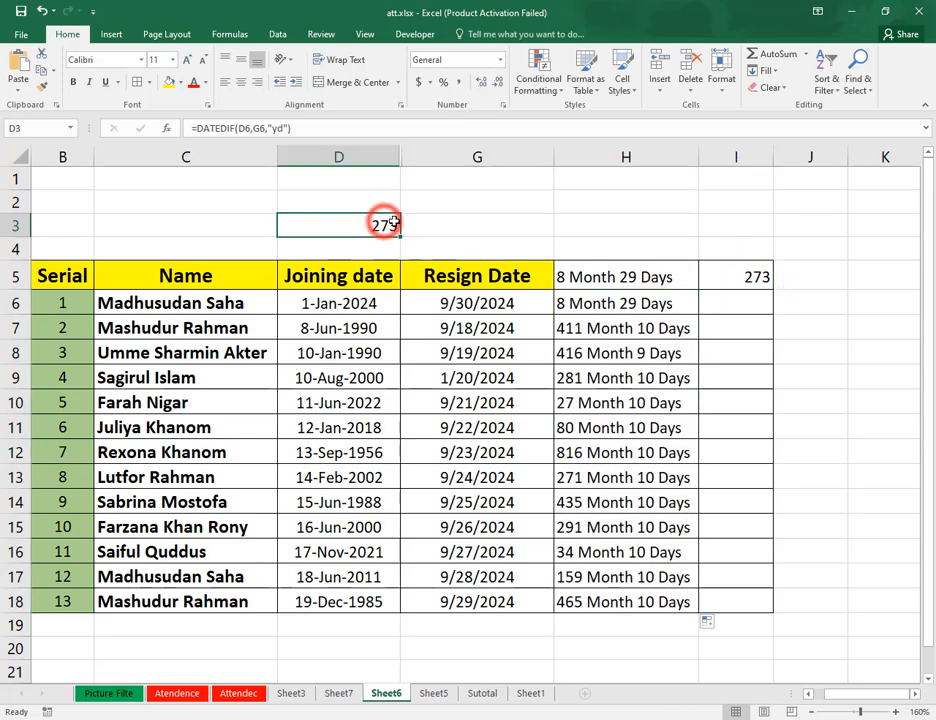
left_click(758, 278)
mouse_move(773, 291)
left_mouse_down()
mouse_move(779, 380)
mouse_move(760, 272)
mouse_move(773, 290)
left_mouse_up()
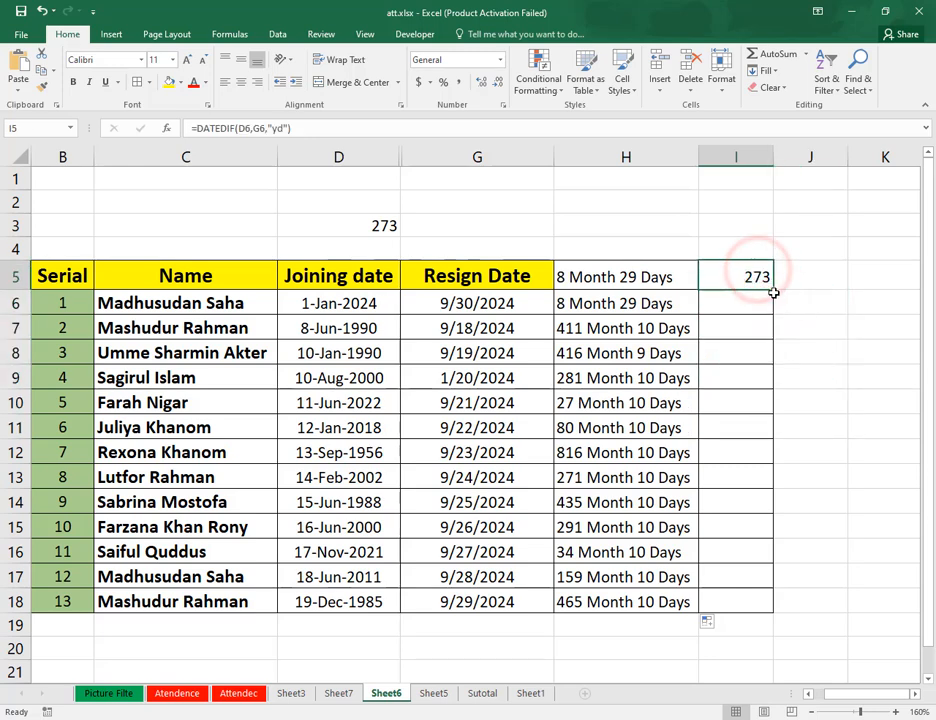
double_click(773, 290)
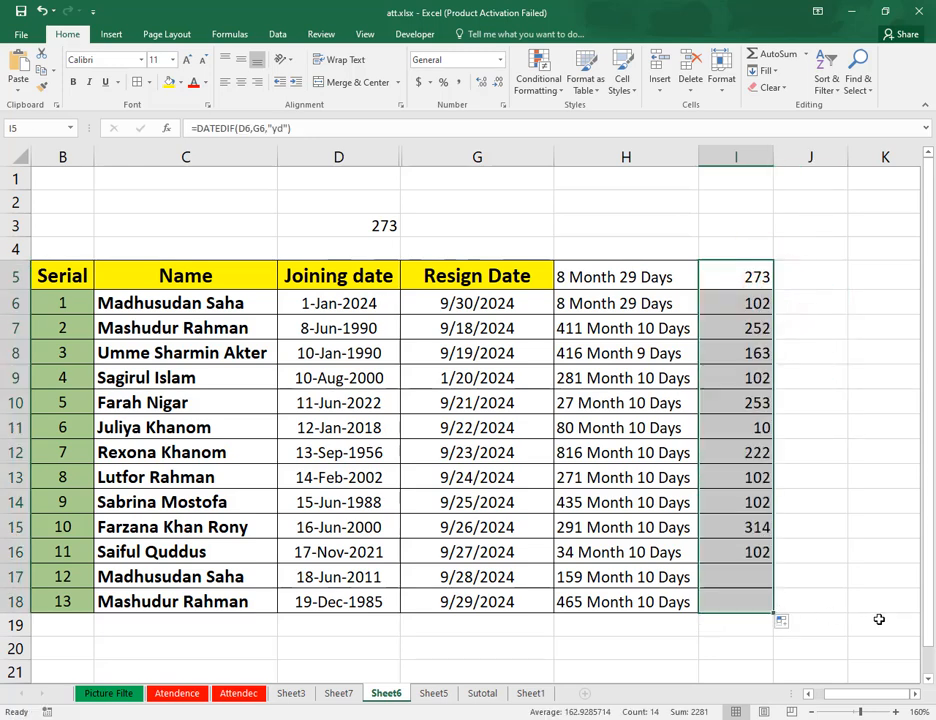
left_click(738, 446)
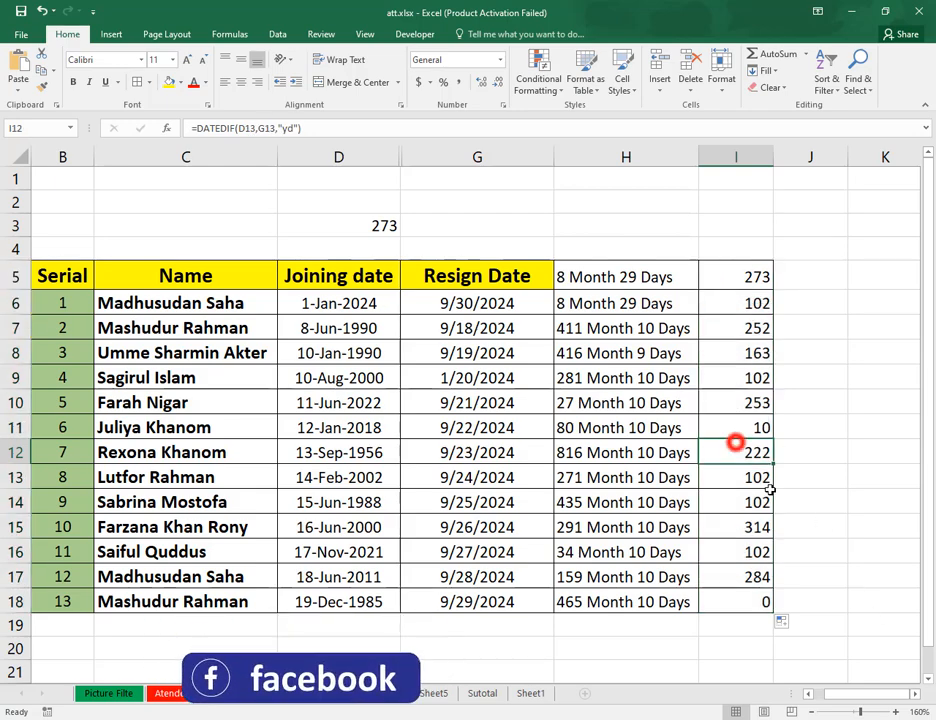
left_click(758, 551)
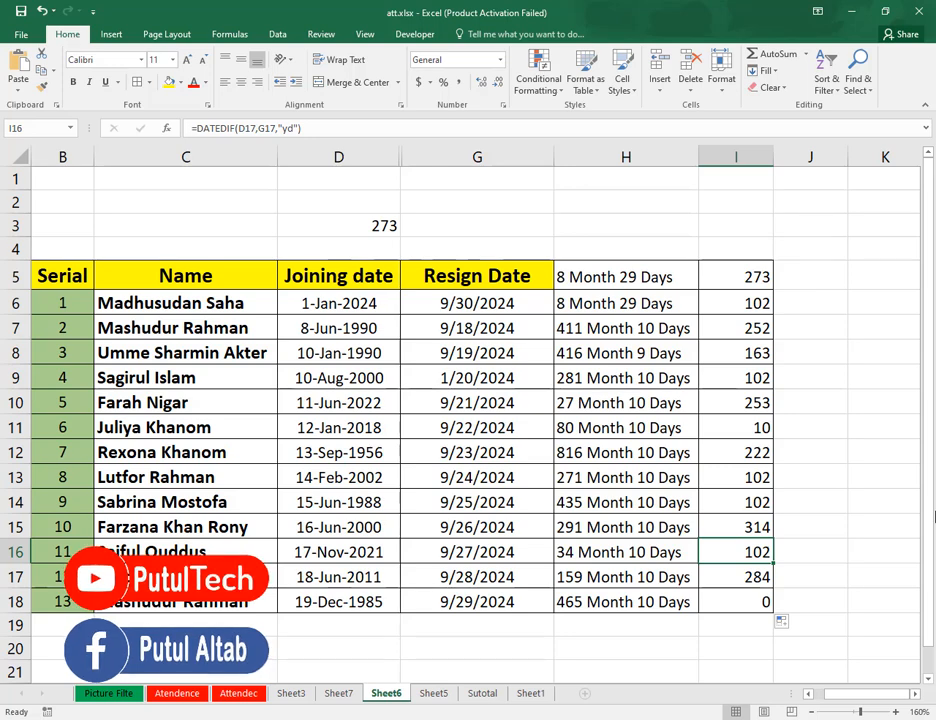
Delete the entire day-count column I beside the month-and-day results.
left_click(758, 161)
right_click(757, 158)
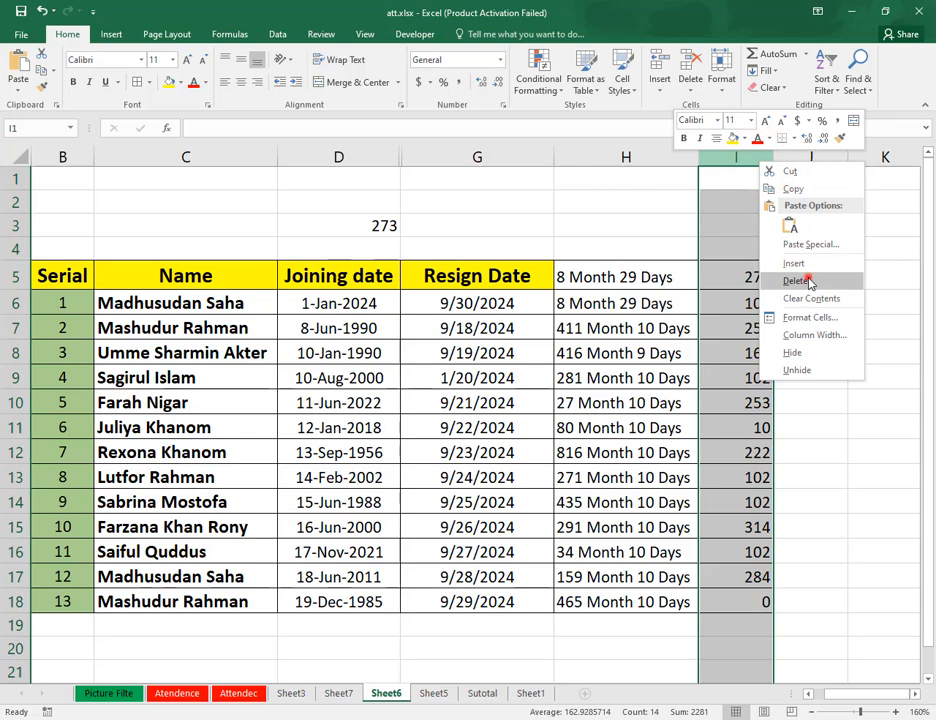
left_click(809, 399)
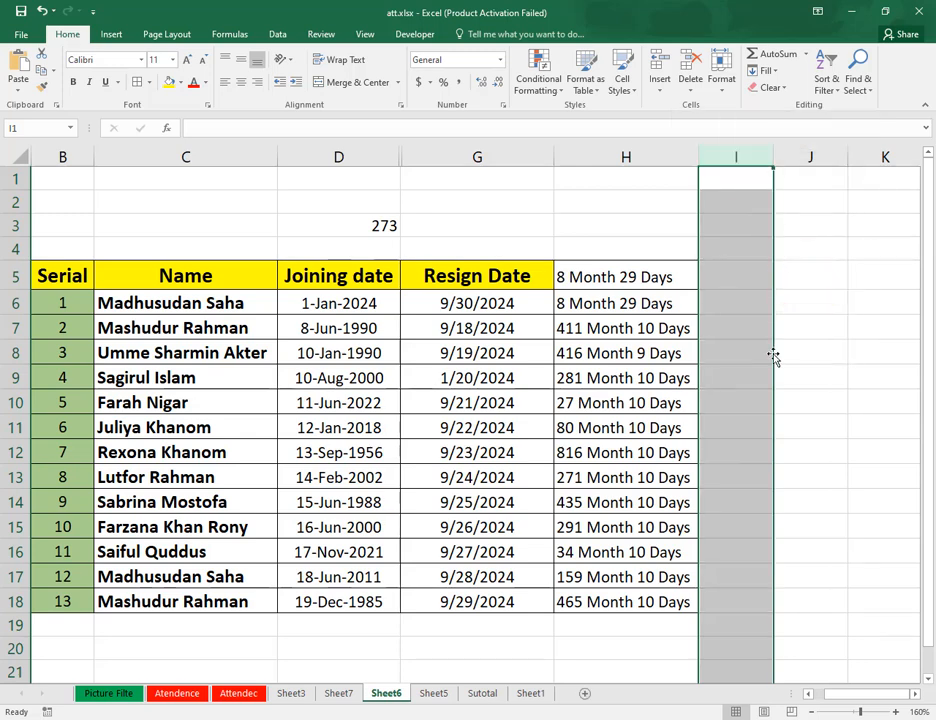
left_click(727, 278)
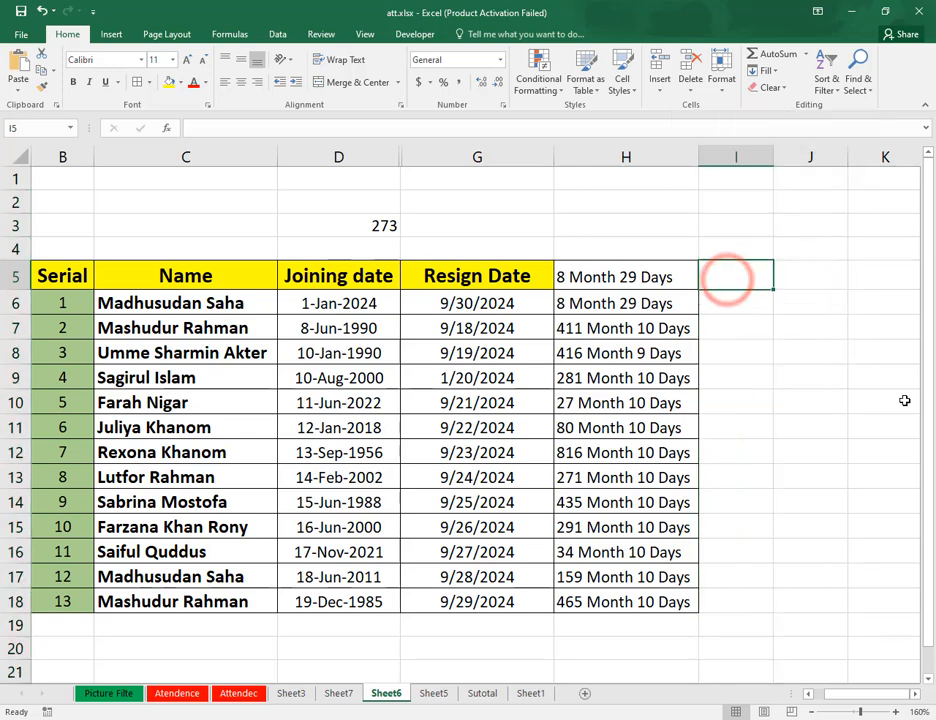